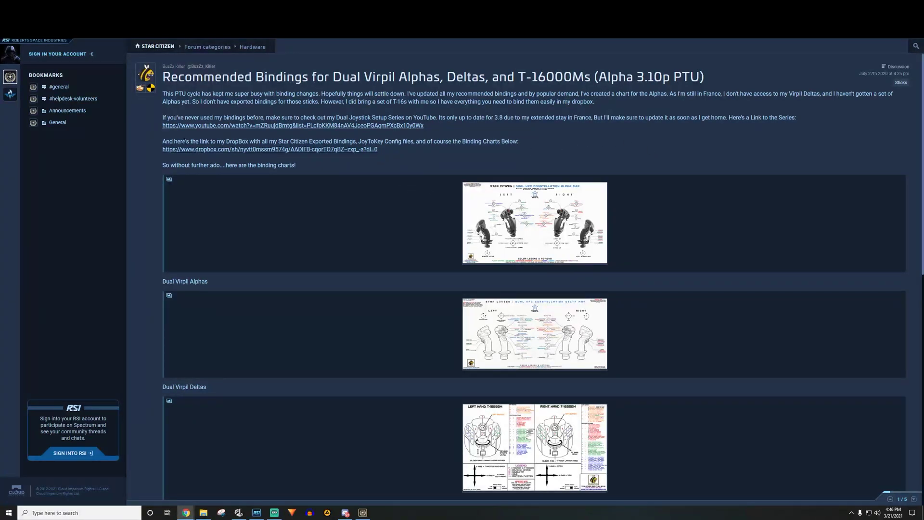
Open the forum post's shared Dropbox link and open the Star Citizen Alpha 3-12 Live folder.
drag(192, 141, 283, 141)
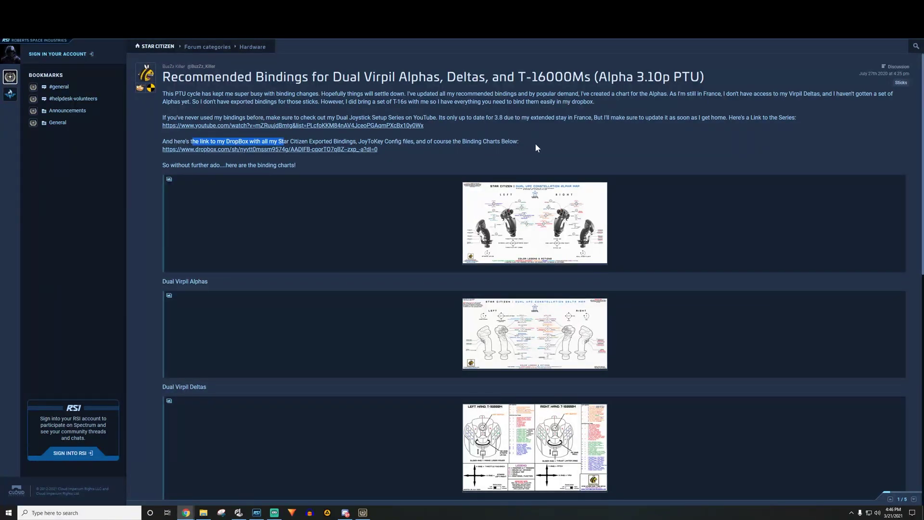
click(322, 150)
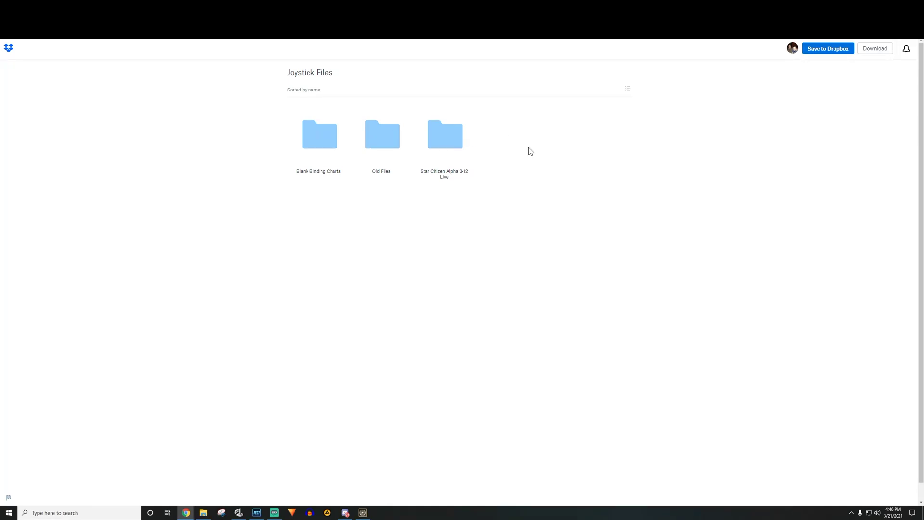
click(445, 141)
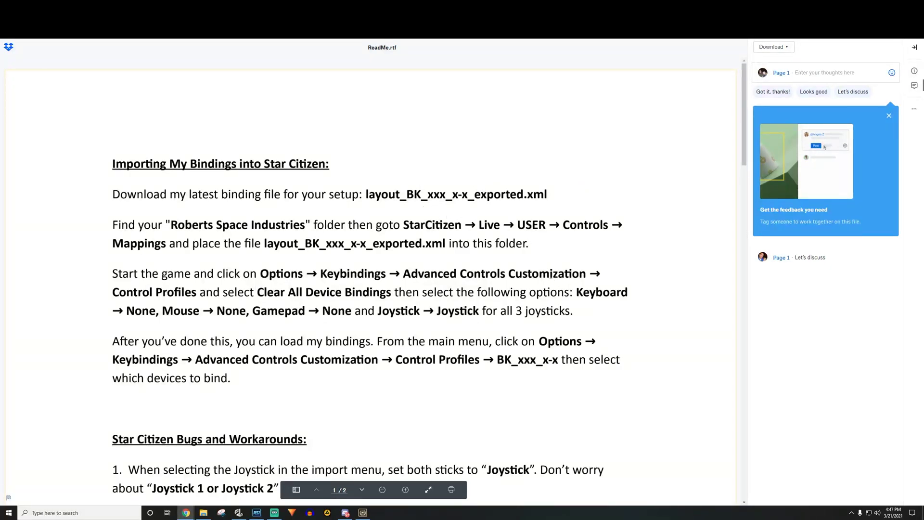
Dismiss the feedback tip beside ReadMe.rtf and shrink the page so more of the import instructions fit.
click(547, 258)
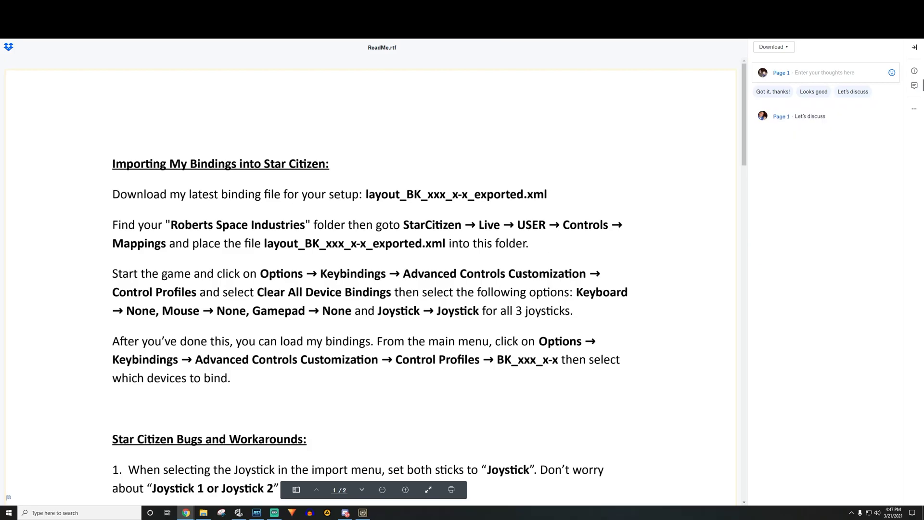
key(ctrl+minus)
key(ctrl+minus)
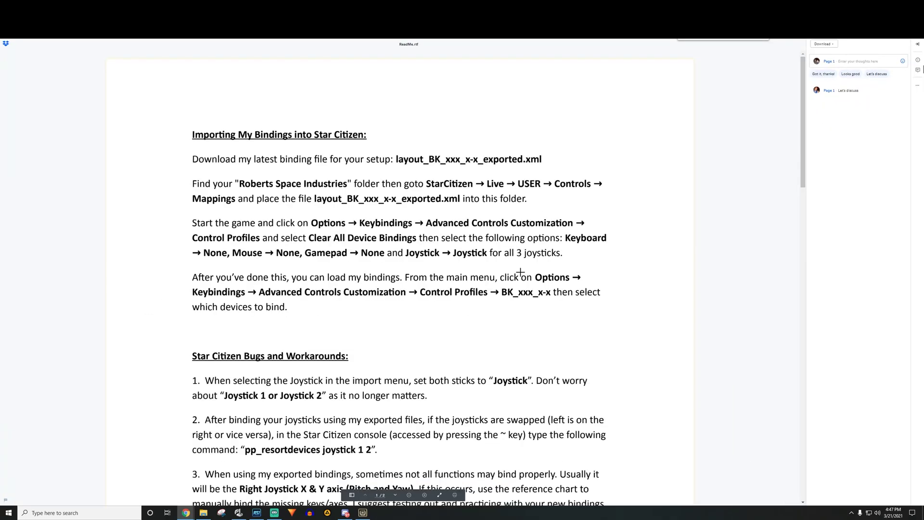
key(ctrl+minus)
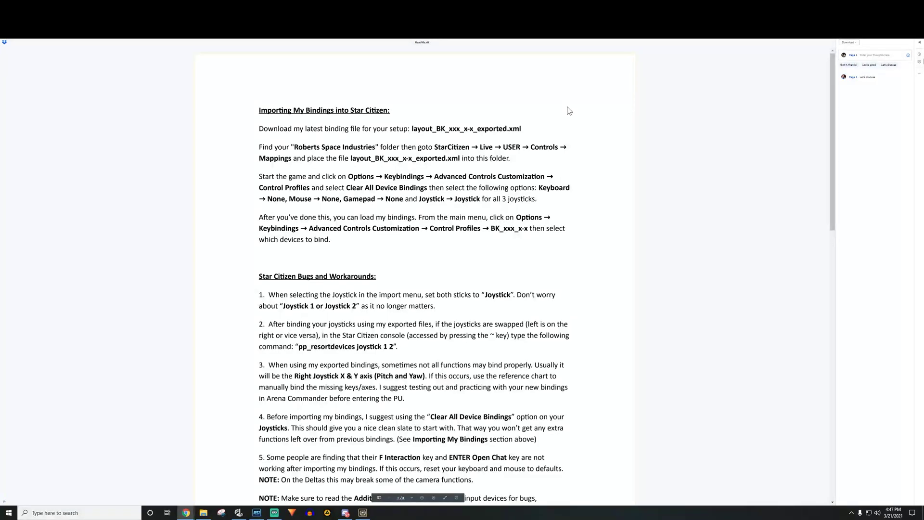
Switch to File Explorer and look through the BuzZz Joystick Bindings folder inside Roberts Space Industries' StarCitizen folder.
key(alt+Tab)
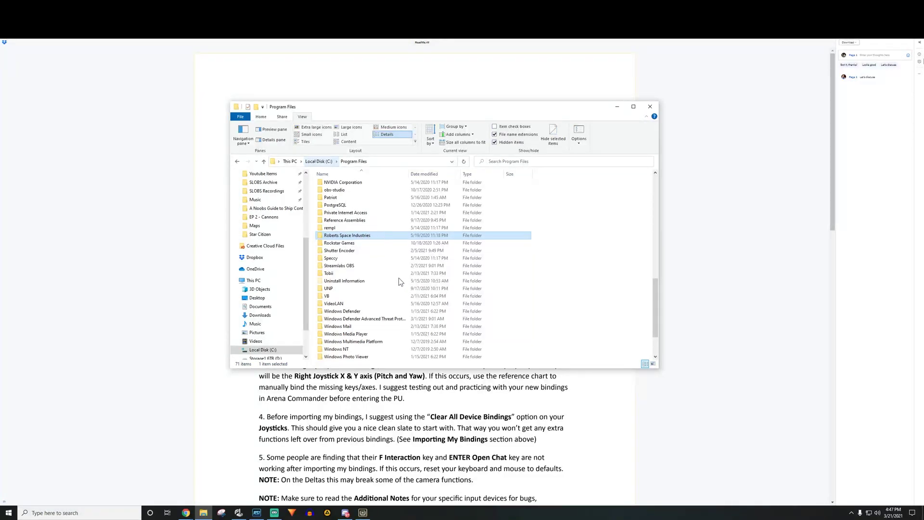
key(alt+Right)
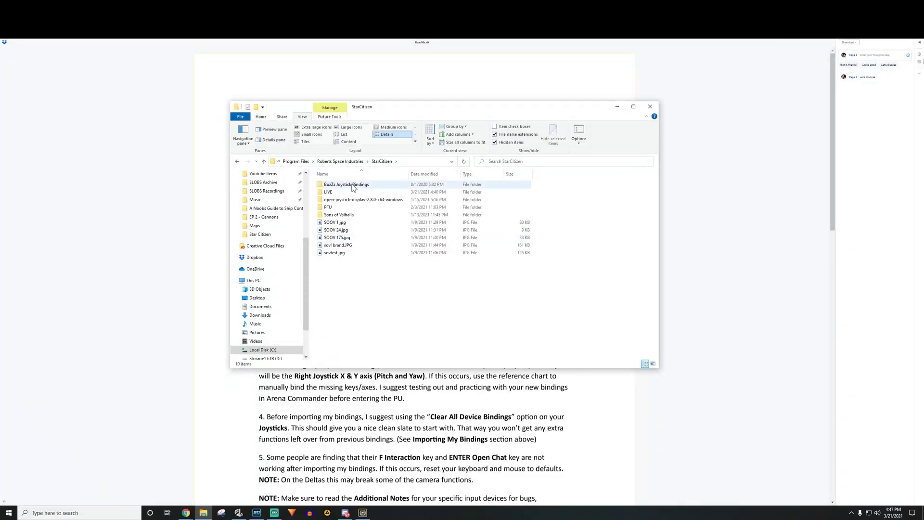
mouse_move(362, 188)
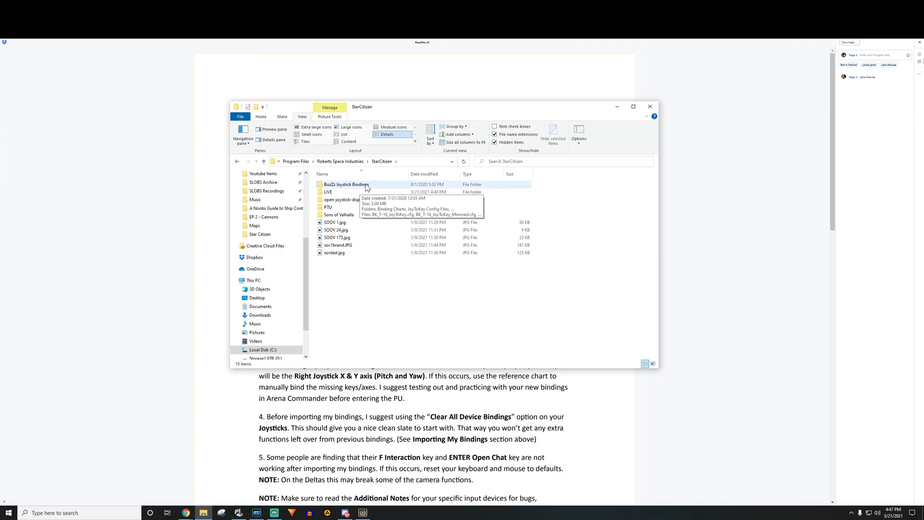
double_click(365, 184)
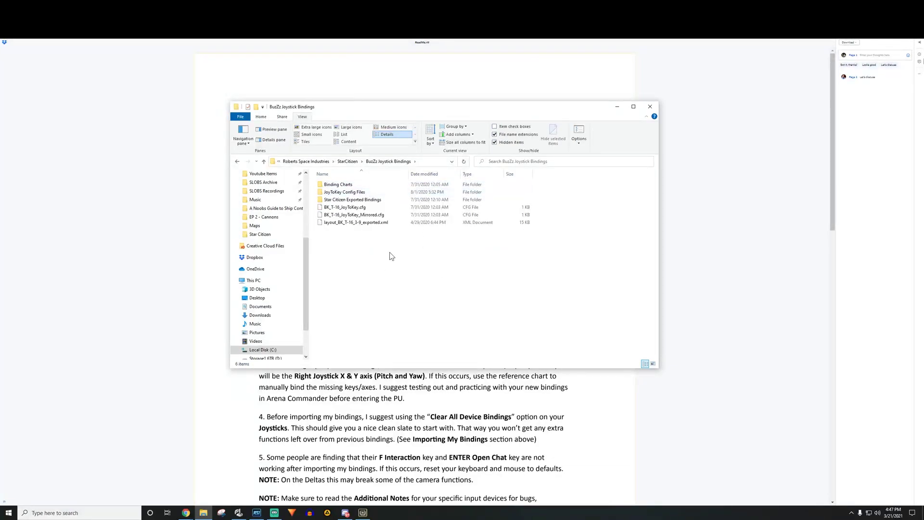
click(371, 188)
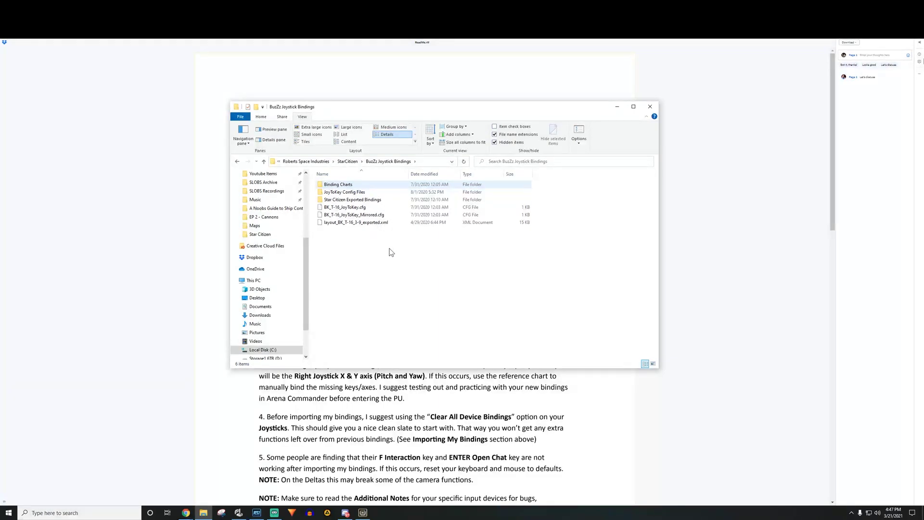
click(378, 199)
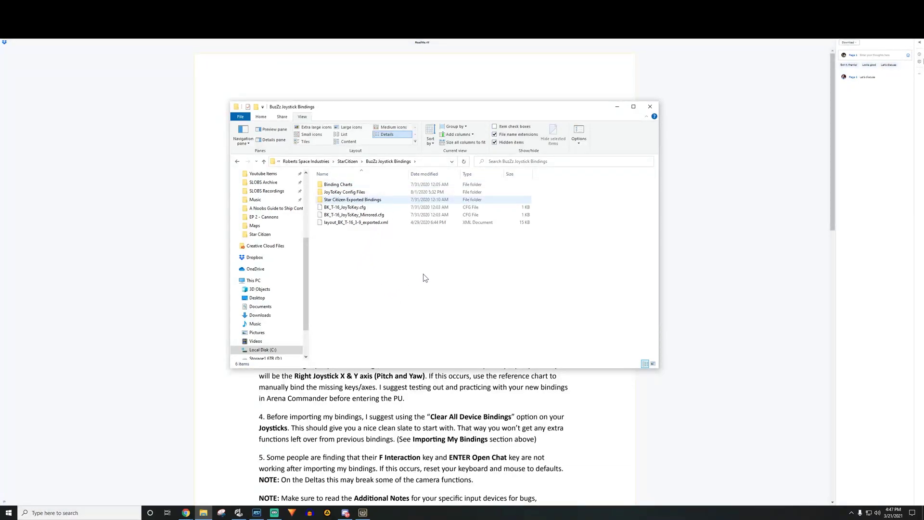
click(430, 247)
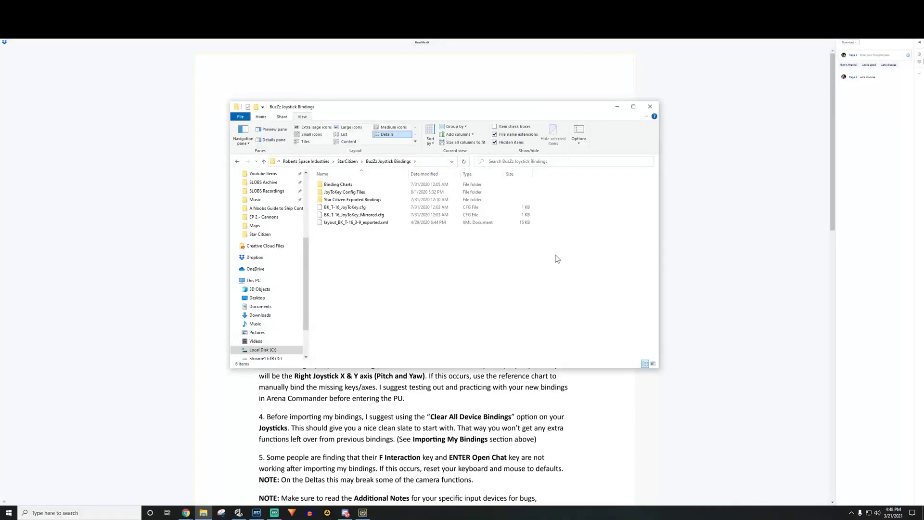
Switch to the JoyToKey website in the browser and open its download page.
click(504, 40)
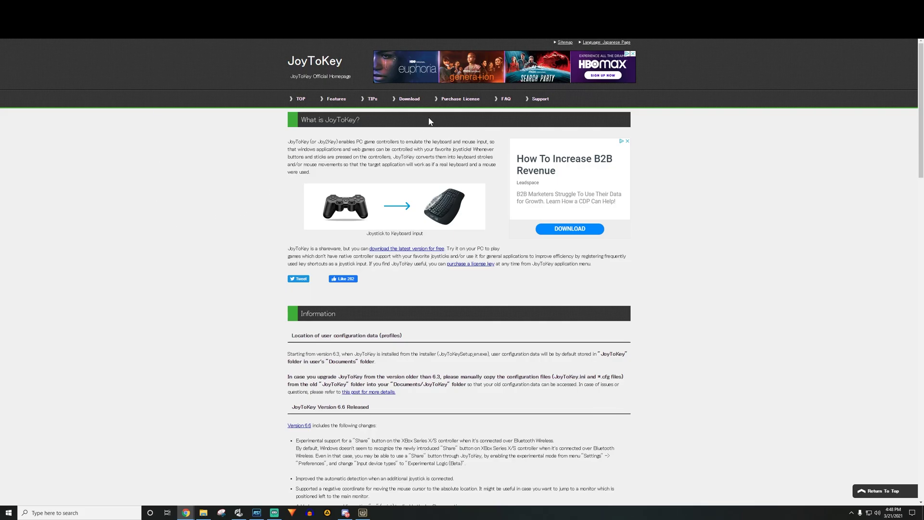
click(407, 98)
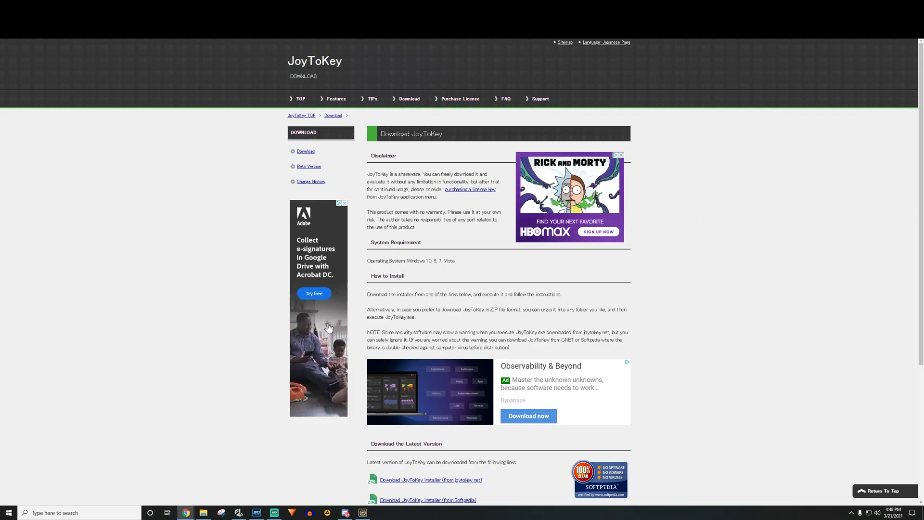
In the JoyToKey application, compare the Joystick 1 and Joystick 2 assignments of the BK_T-16_JoyToKey and BK_T-16_JoyToKey_Mirrored profiles, then minimize it.
click(238, 512)
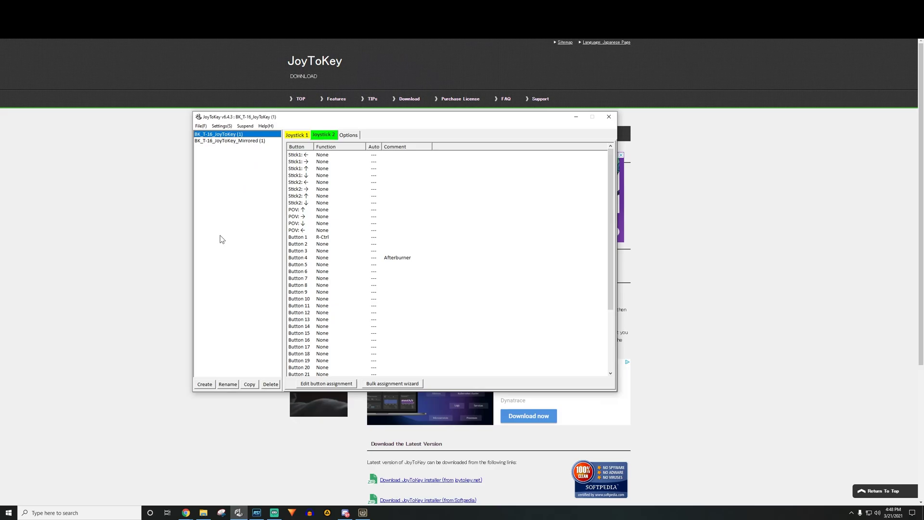
click(296, 136)
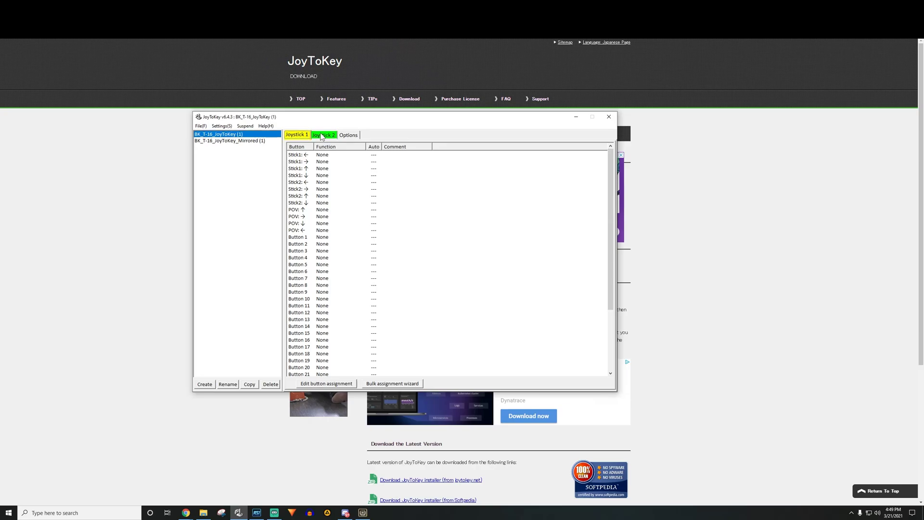
click(239, 142)
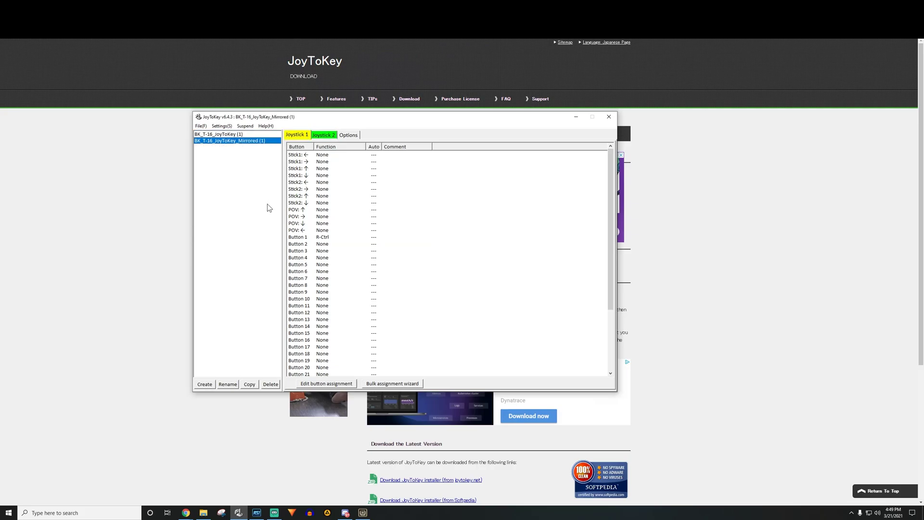
click(325, 136)
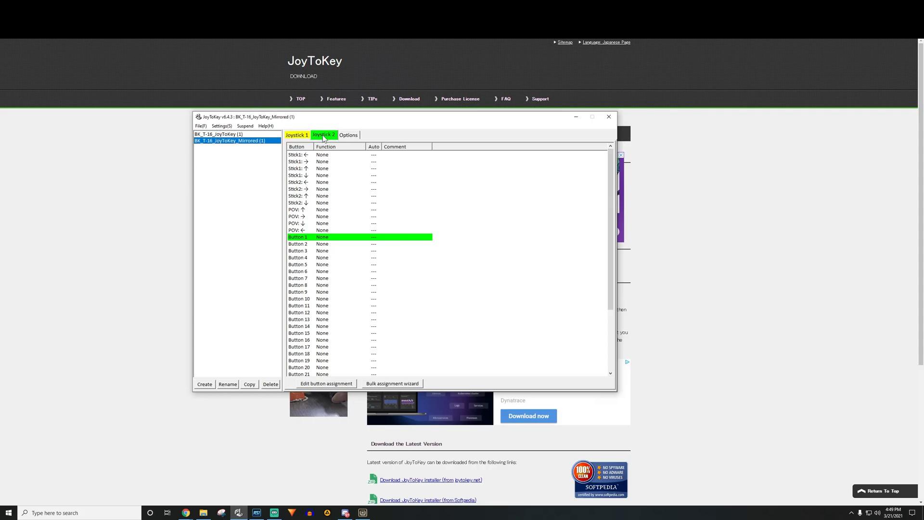
key(Up)
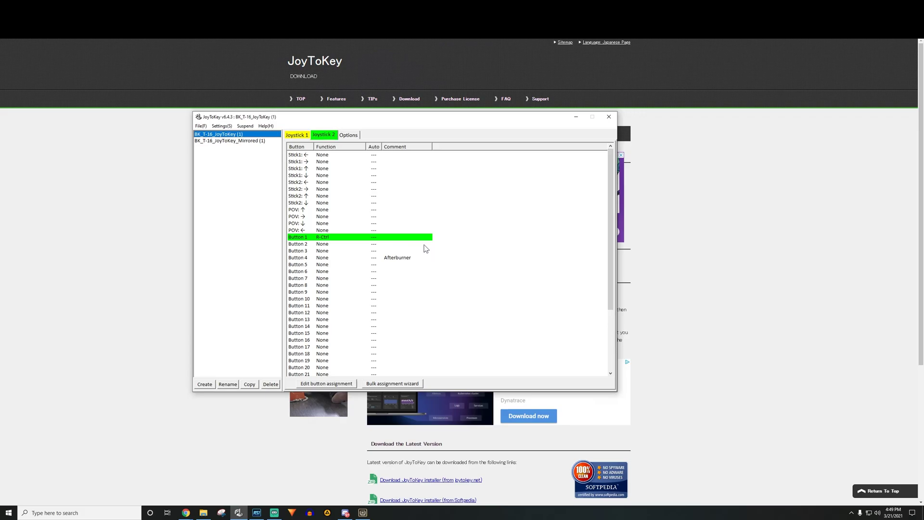
click(300, 136)
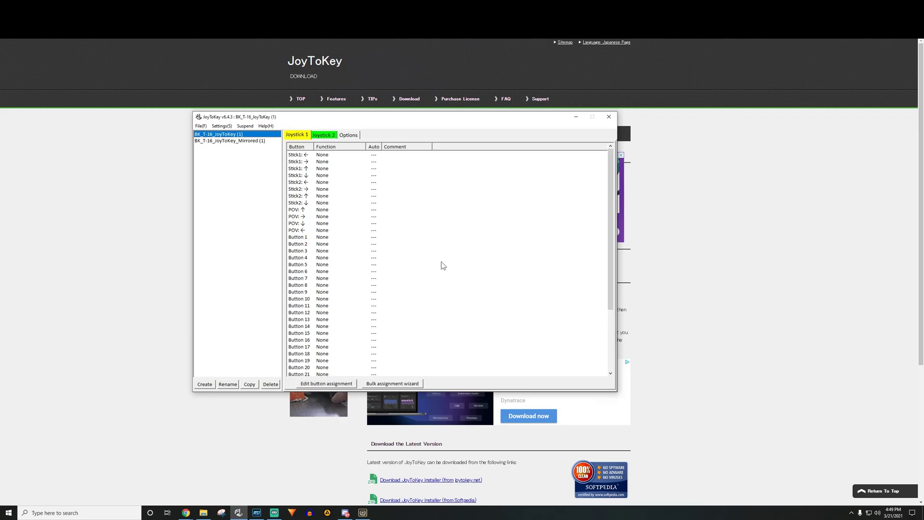
scroll(441, 263, down, 4)
scroll(442, 251, up, 4)
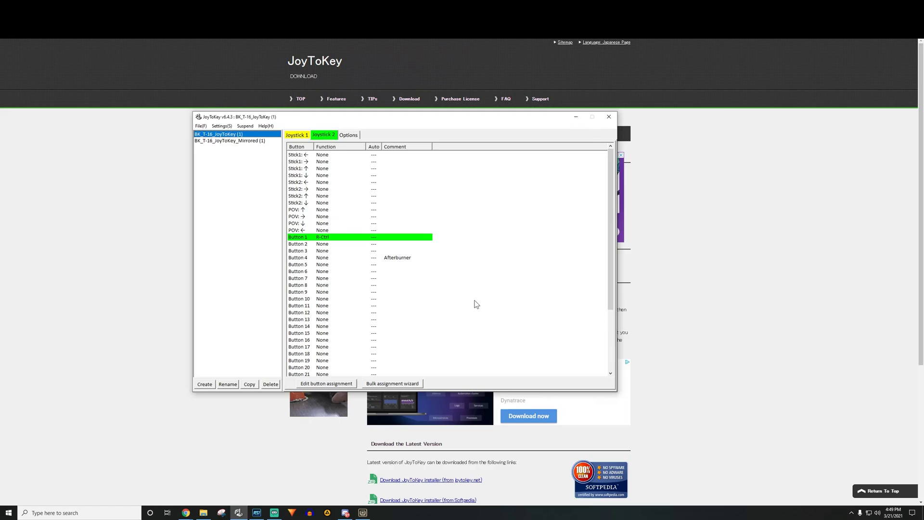
click(576, 116)
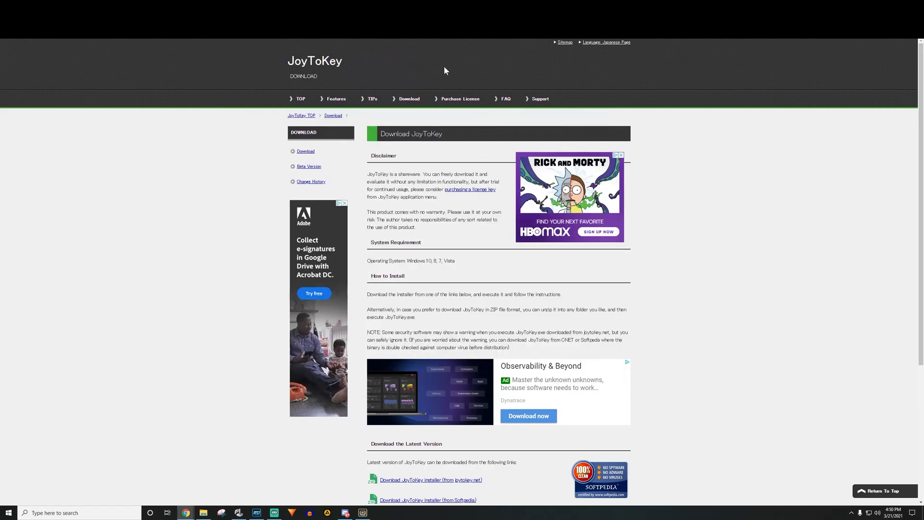
Return to the Dropbox files, leave the ReadMe, and view Dual T-16 Binding Chart 3-12.jpg for the T-16000M.
key(ctrl+Tab)
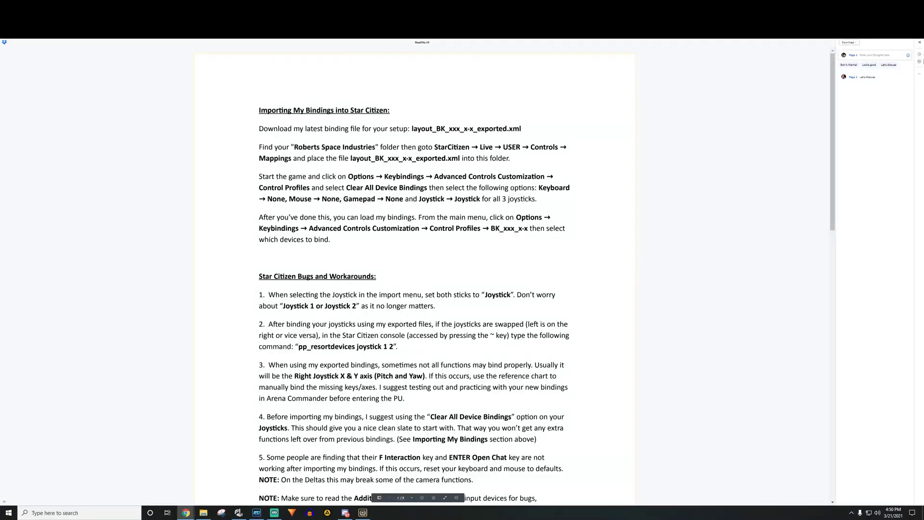
key(Escape)
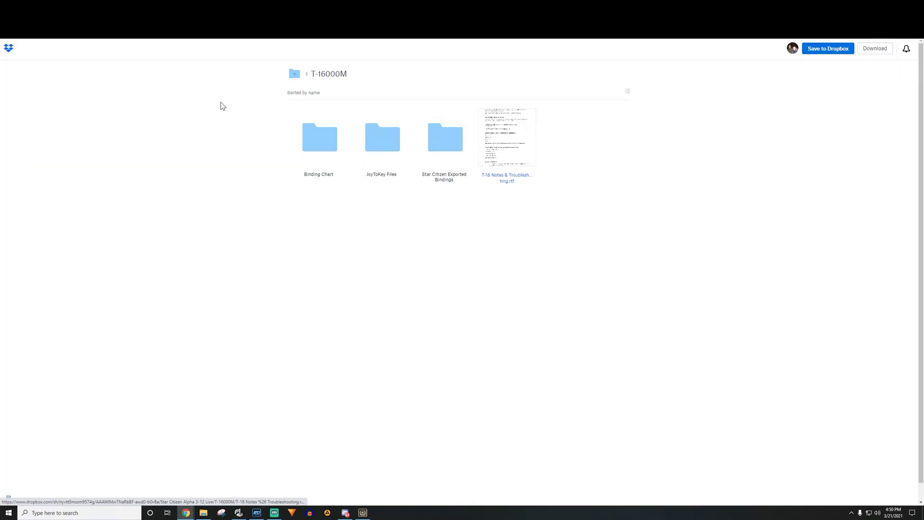
click(486, 173)
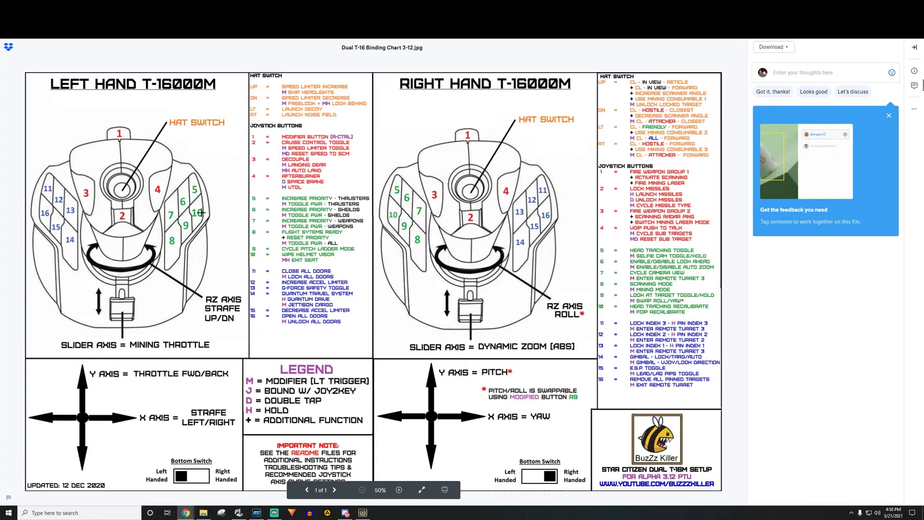
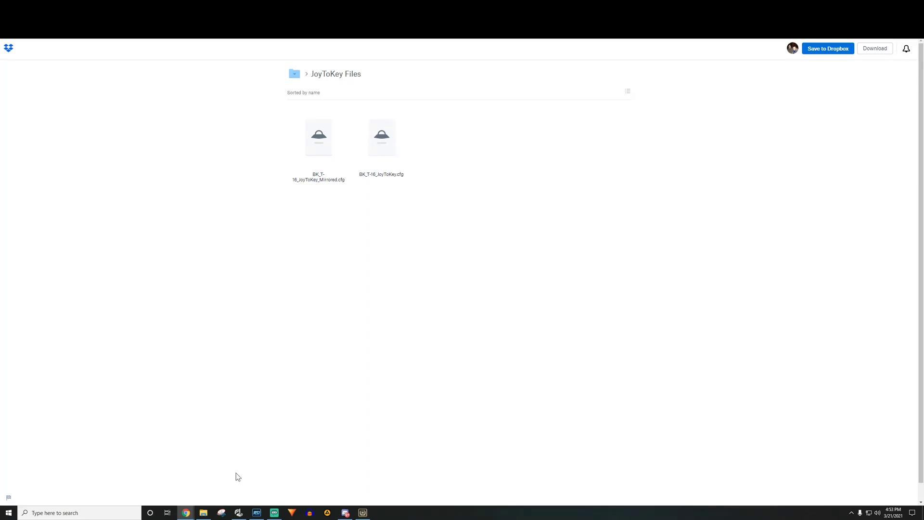
Switch to JoyToKey to check the BK_T-16_JoyToKey profile's Joystick 2 assignments, then close its window.
click(238, 512)
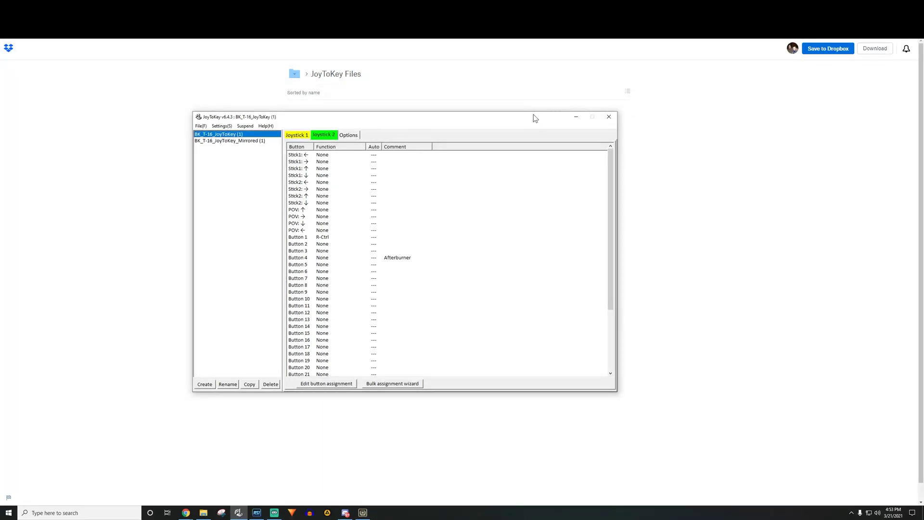
drag(534, 118, 543, 118)
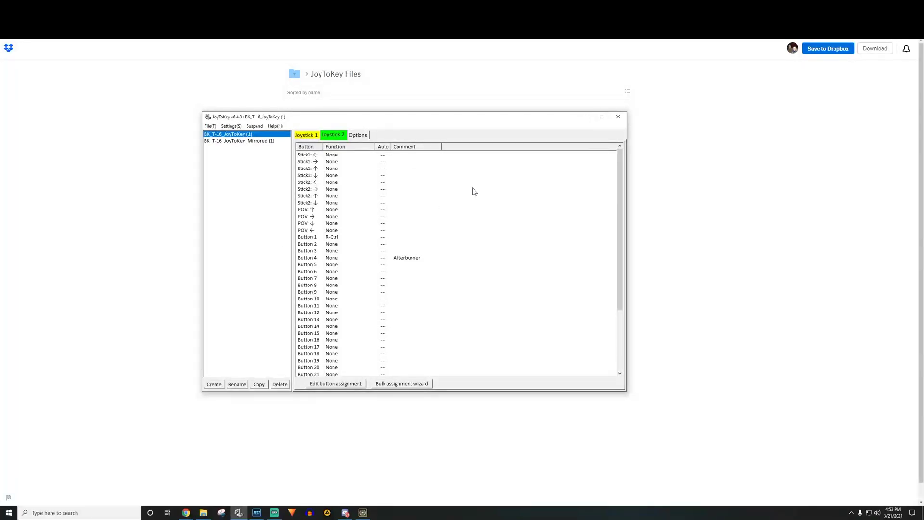
click(619, 117)
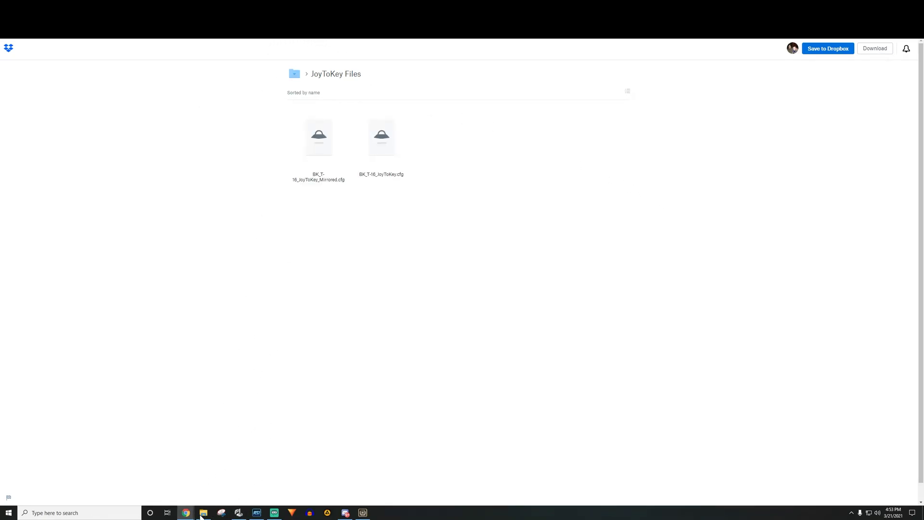
In File Explorer, view the Star Citizen Exported Bindings folder, then go back and open StarCitizen's LIVE folder.
click(201, 515)
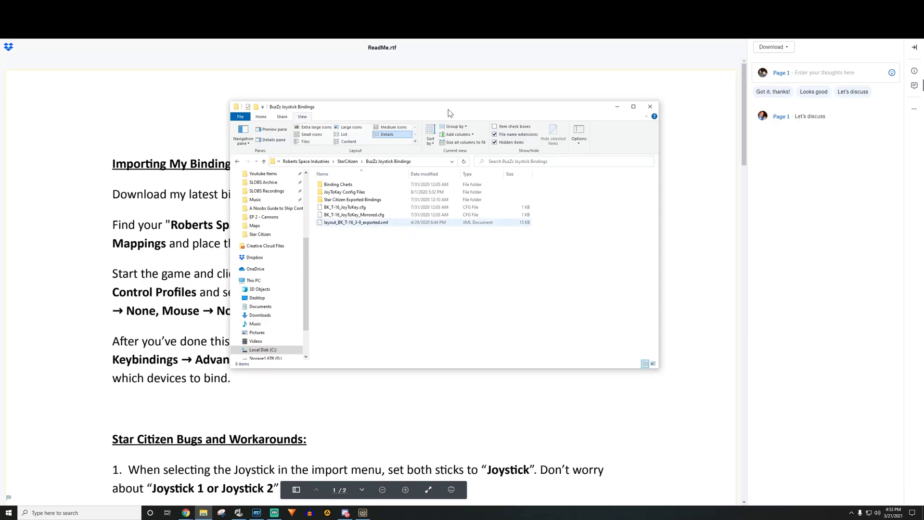
drag(449, 108, 467, 110)
click(395, 248)
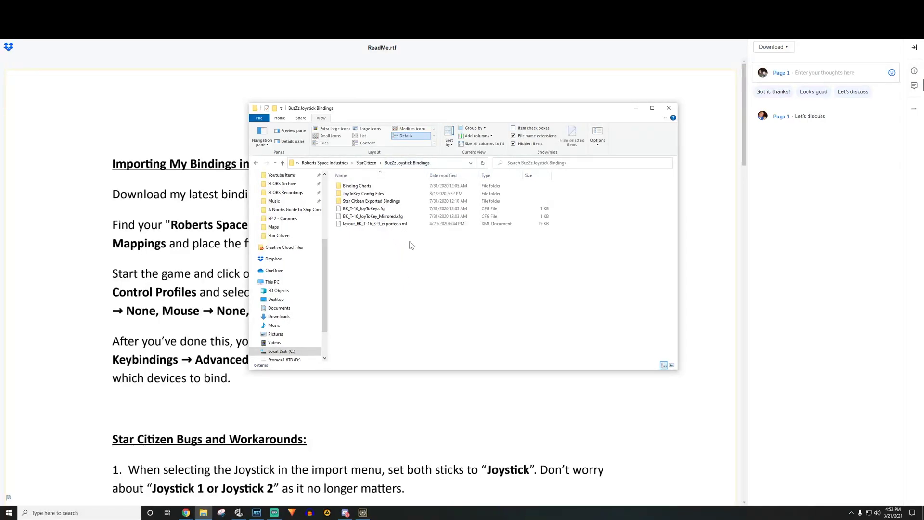
click(380, 193)
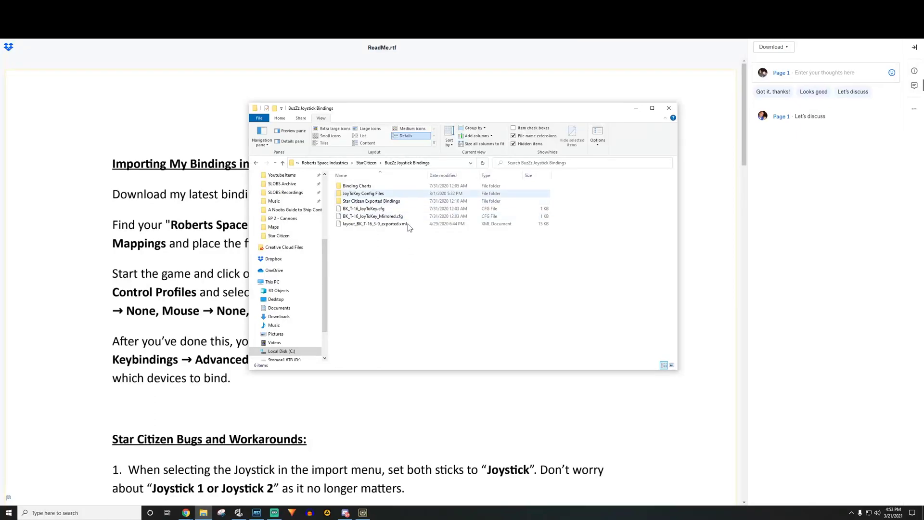
double_click(387, 201)
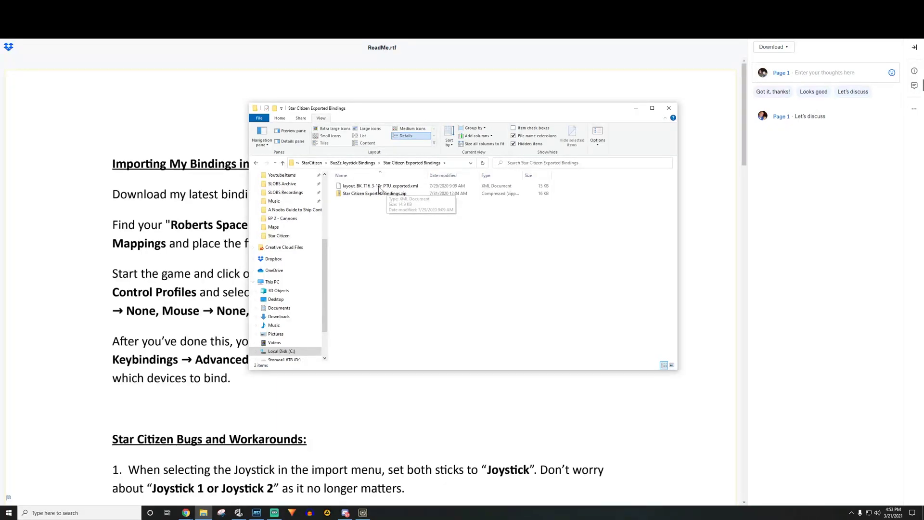
key(alt+Left)
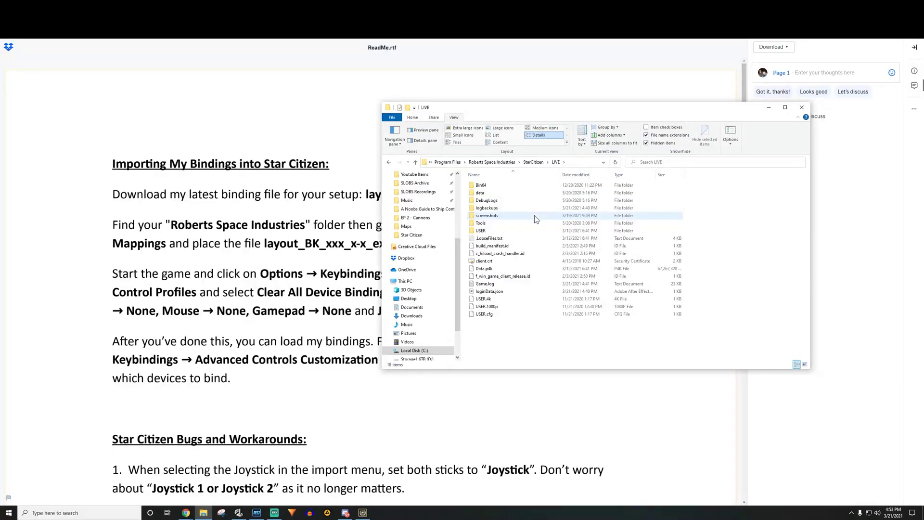
Open the USER, Controls, Mappings folder inside LIVE to view the exported bindings, then return to the ReadMe's import instructions.
double_click(534, 215)
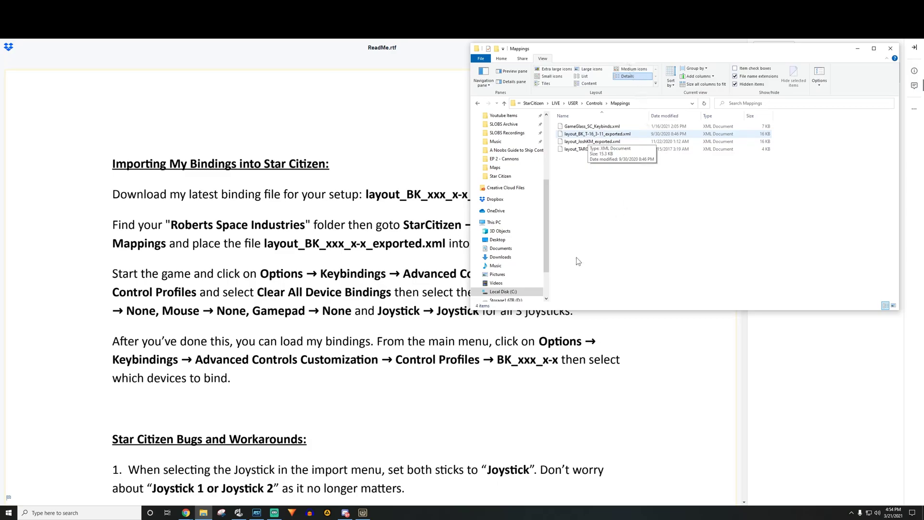
key(alt+Tab)
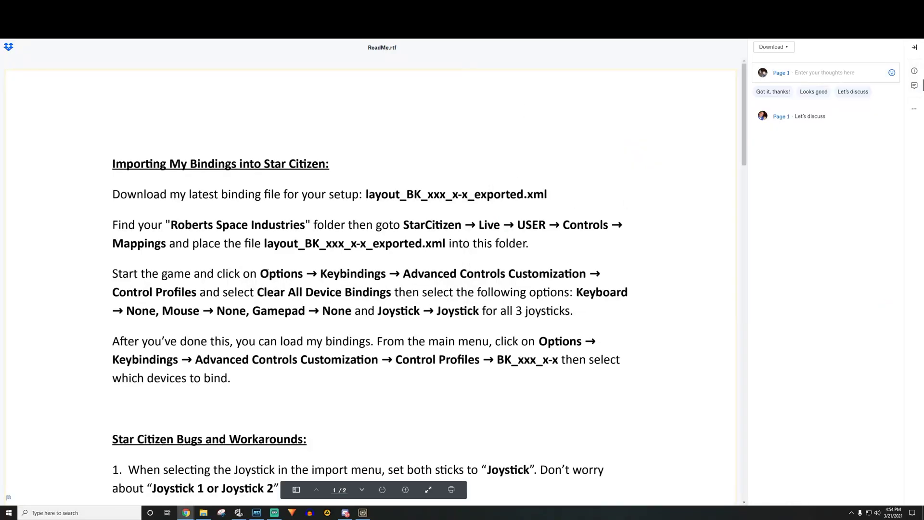
scroll(260, 263, down, 2)
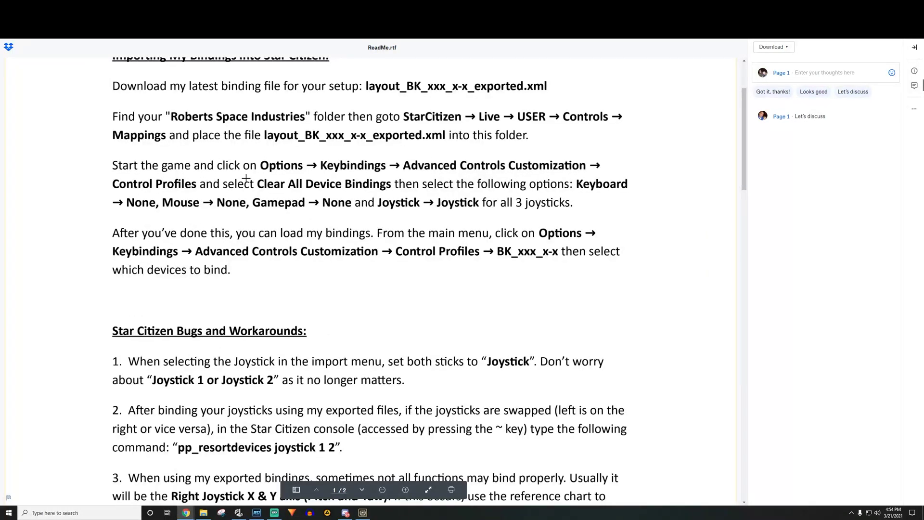
Switch to Star Citizen, open the options and view the Controls settings for Joystick / HOTAS 1, checking them against the ReadMe.
click(364, 514)
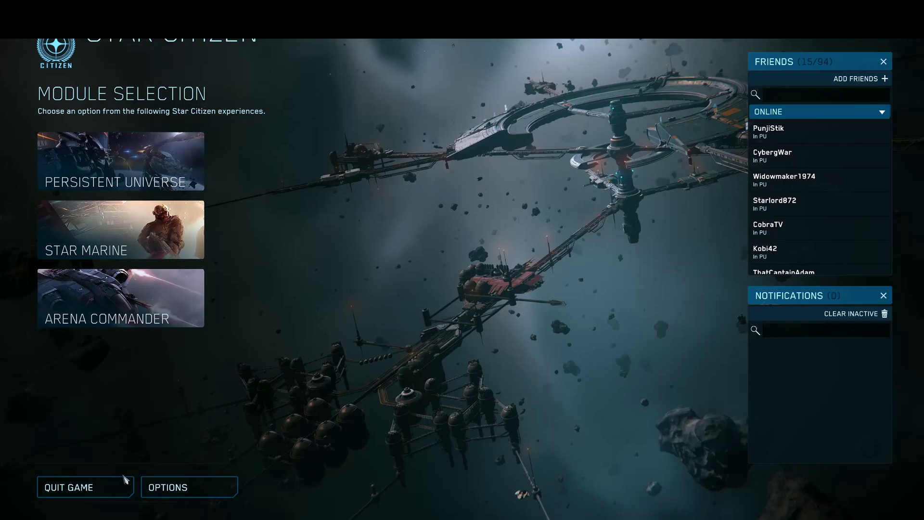
click(186, 488)
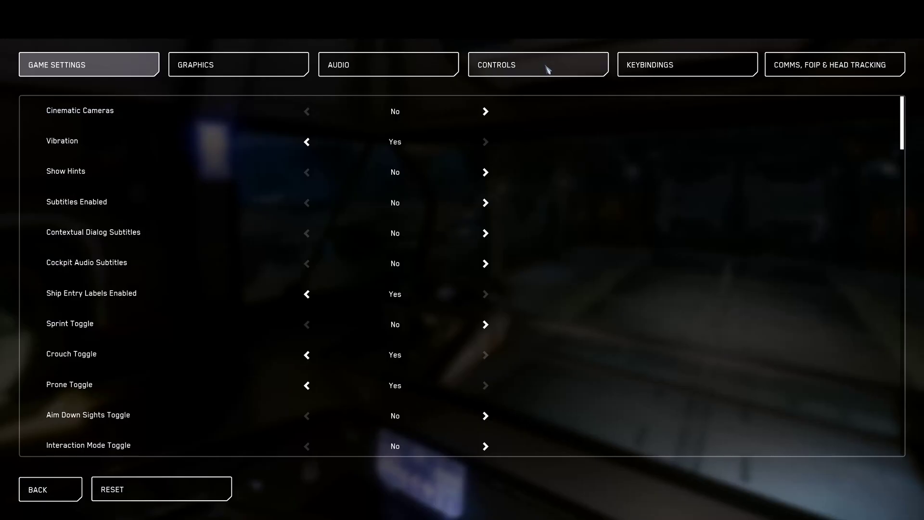
click(550, 63)
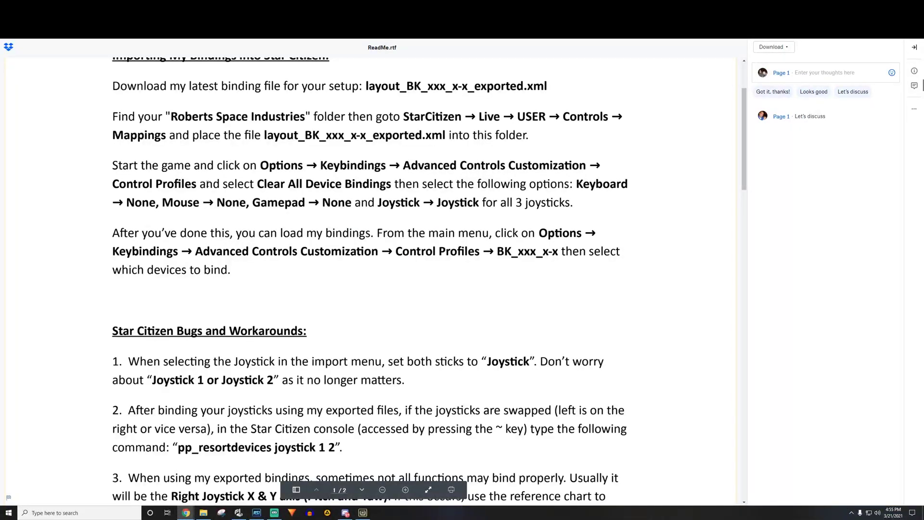
click(358, 514)
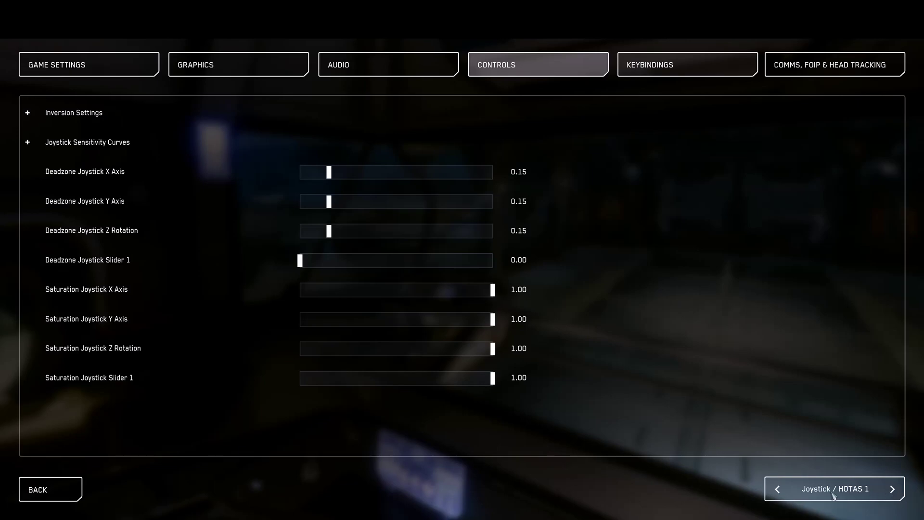
key(e)
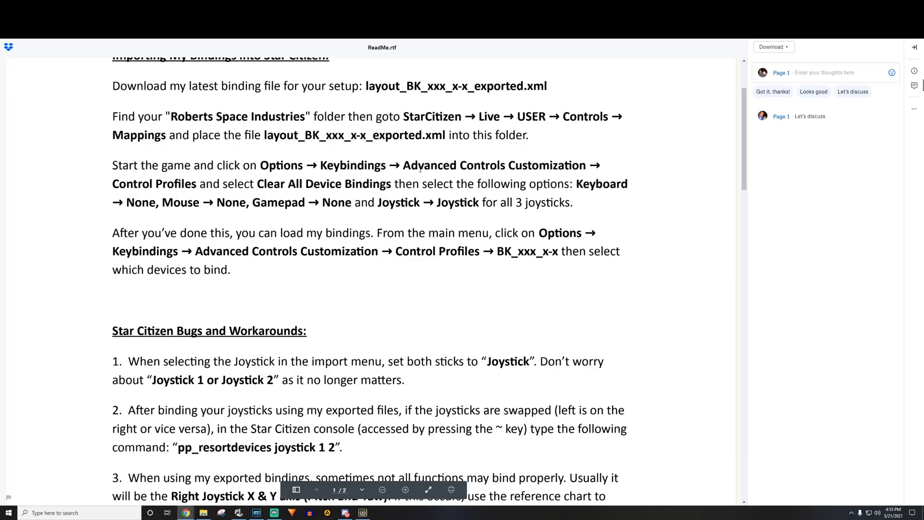
In Star Citizen's keybindings, examine the device choices for loading Clear All Device Bindings and the BK_T-16_3-11 control profile, consulting the ReadMe in between.
click(365, 513)
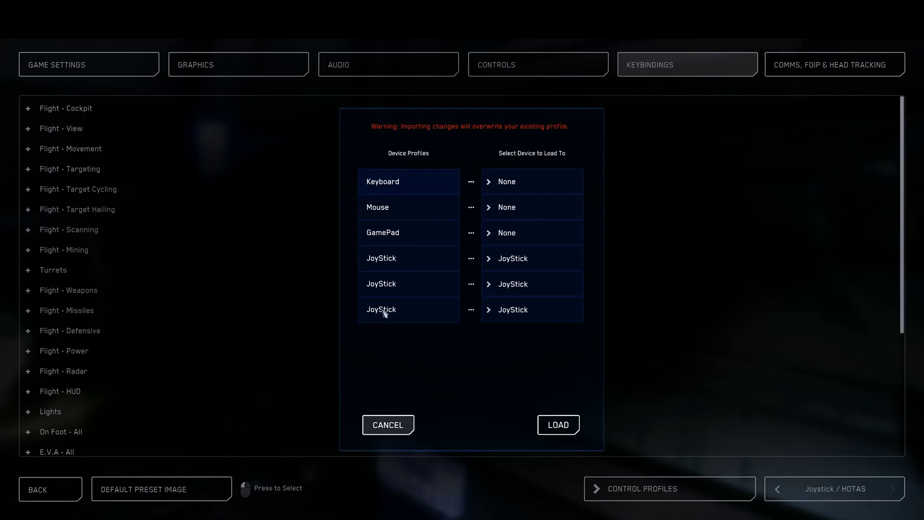
key(alt+Tab)
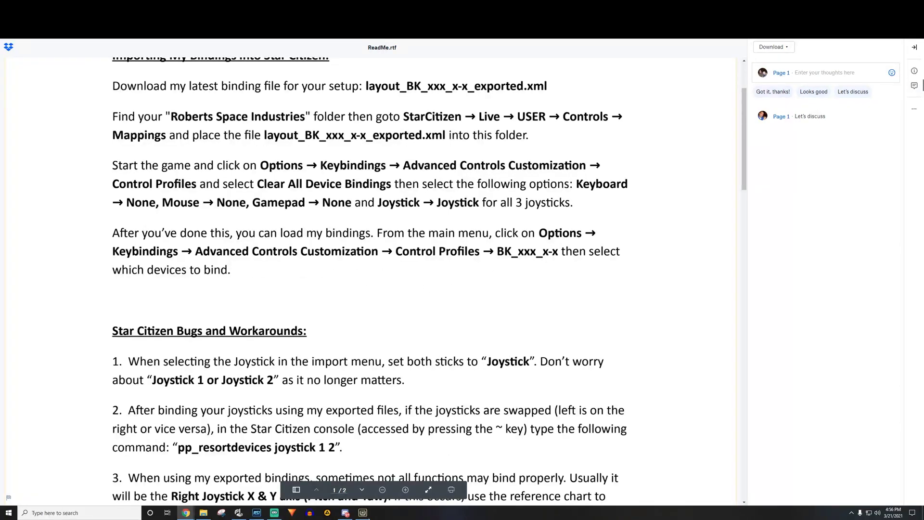
click(362, 512)
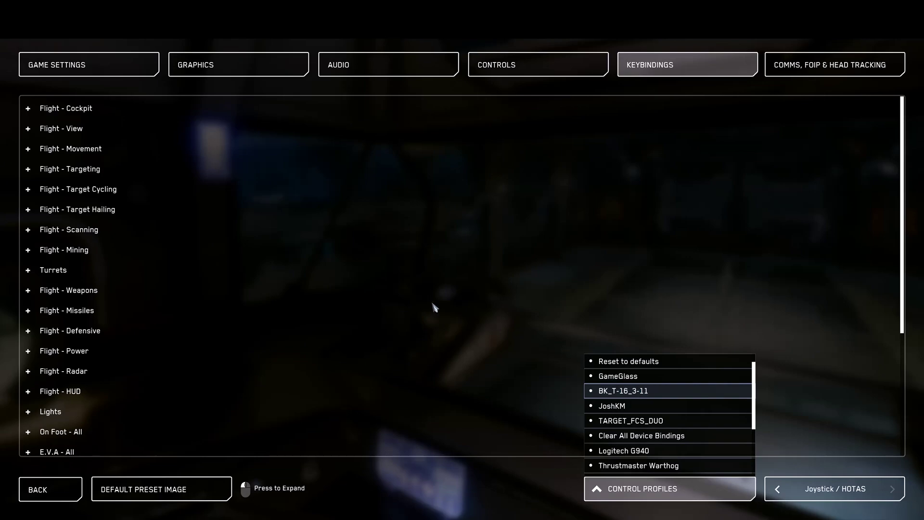
key(Return)
click(511, 237)
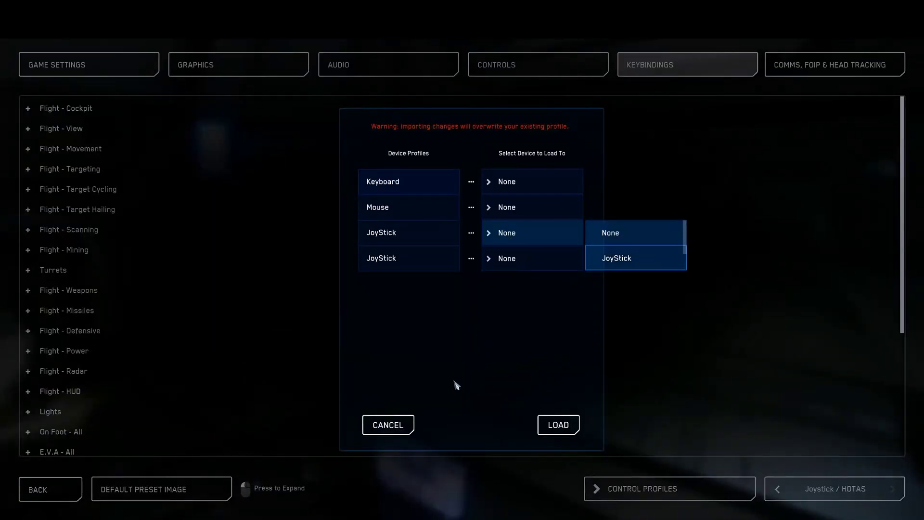
key(alt+Tab)
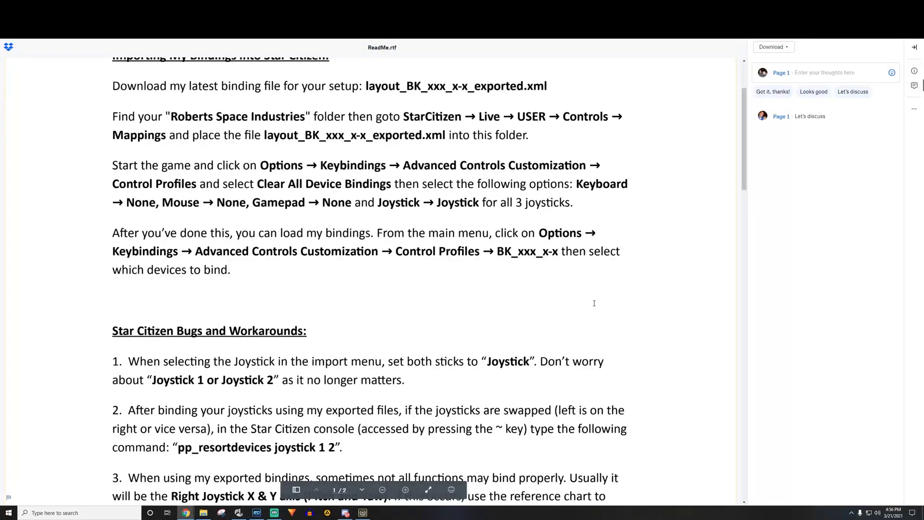
Read the ReadMe from the bugs and workarounds to the recommended curve settings, then view T-16 Notes & Troubleshooting.rtf through its inversion settings.
scroll(425, 445, down, 3)
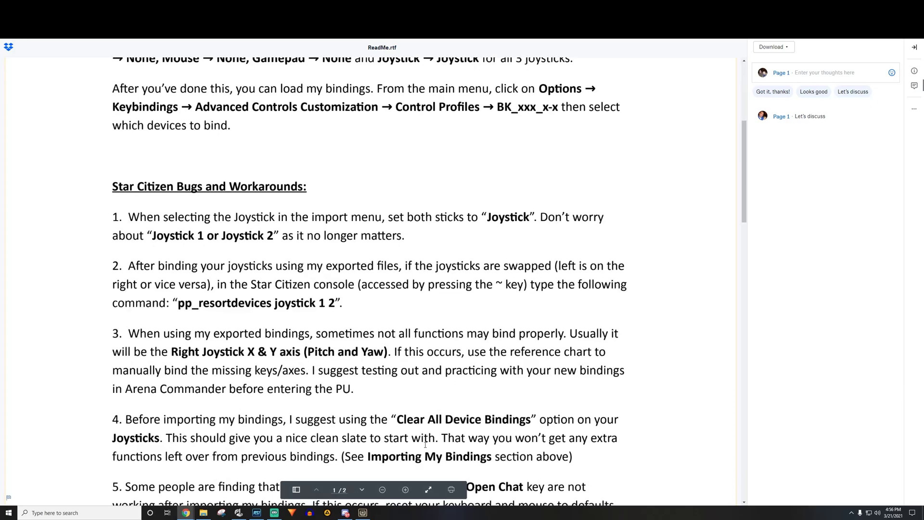
click(382, 489)
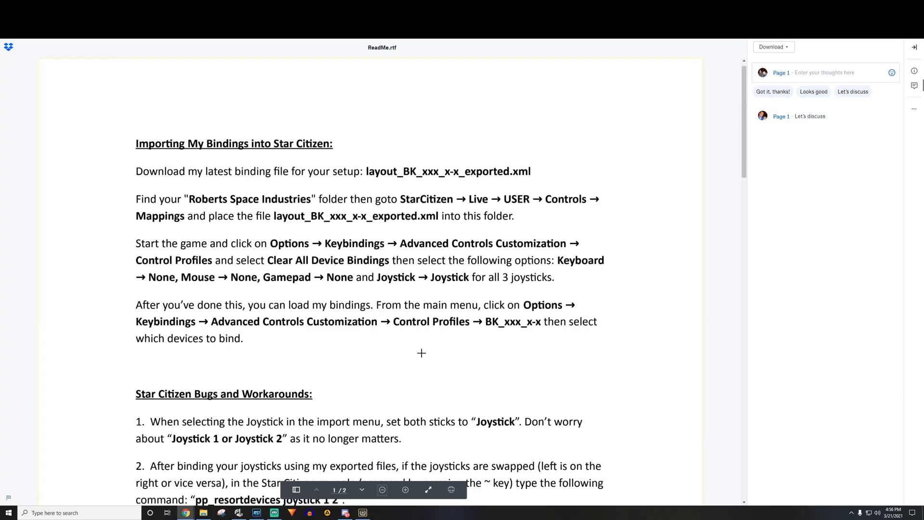
scroll(422, 350, down, 4)
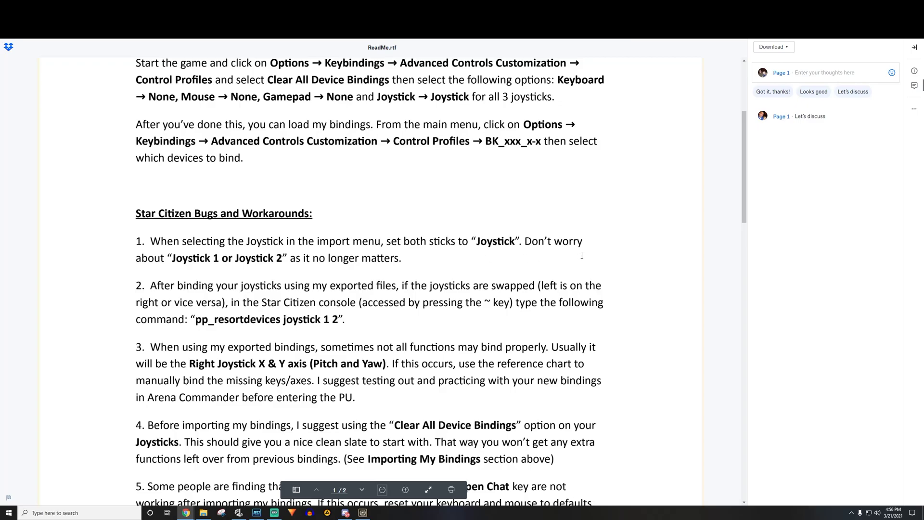
scroll(328, 264, down, 1)
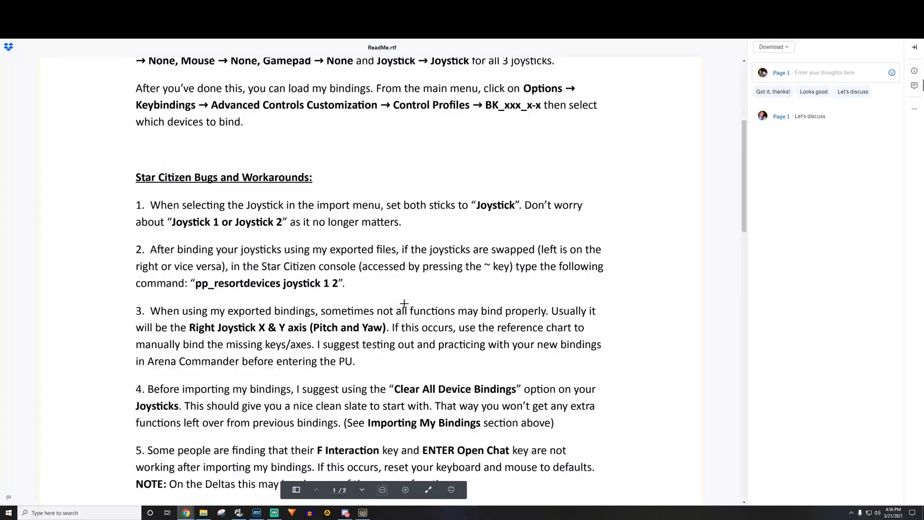
scroll(416, 306, down, 2)
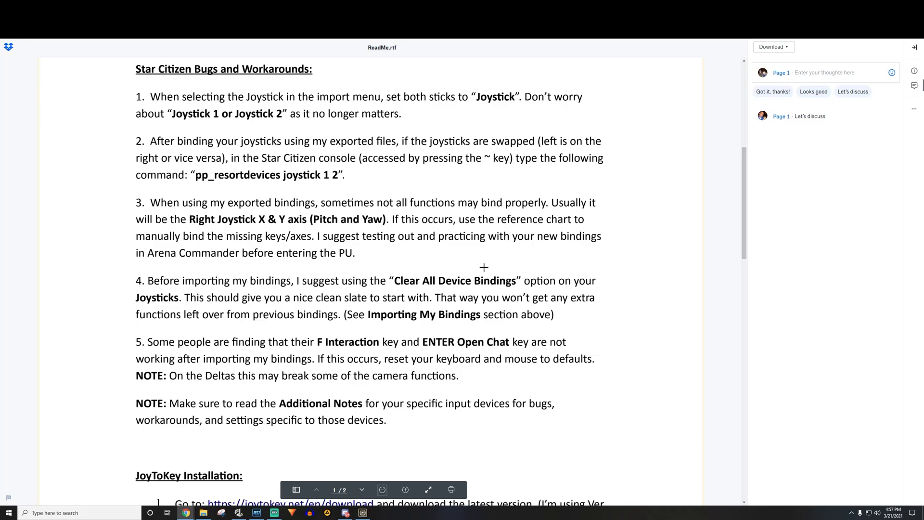
scroll(484, 260, down, 2)
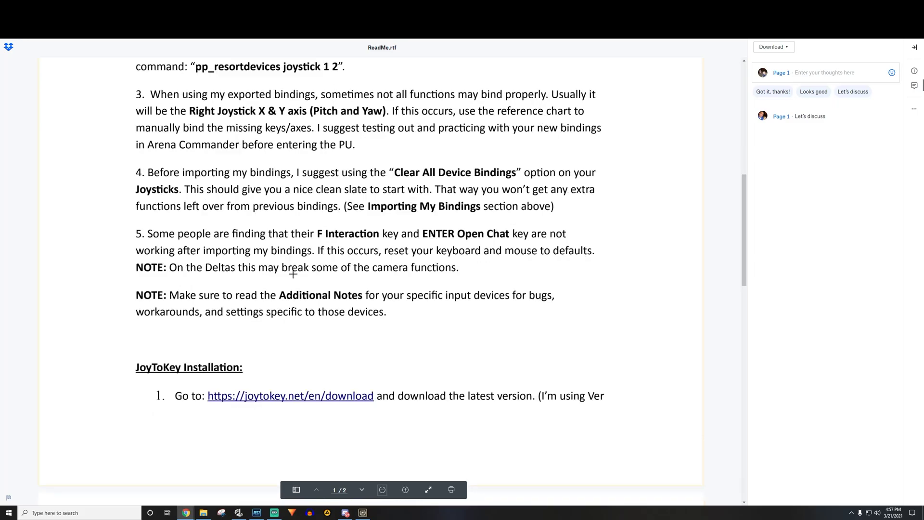
scroll(289, 260, down, 2)
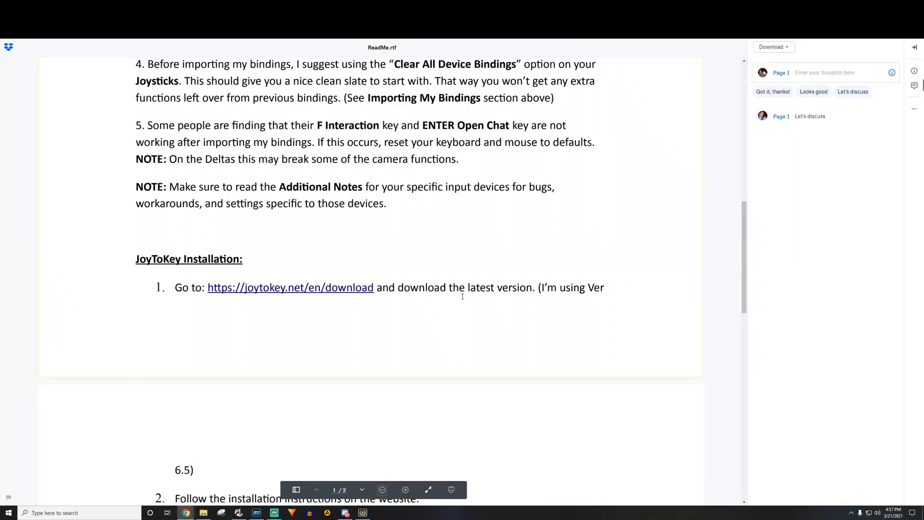
scroll(464, 289, down, 10)
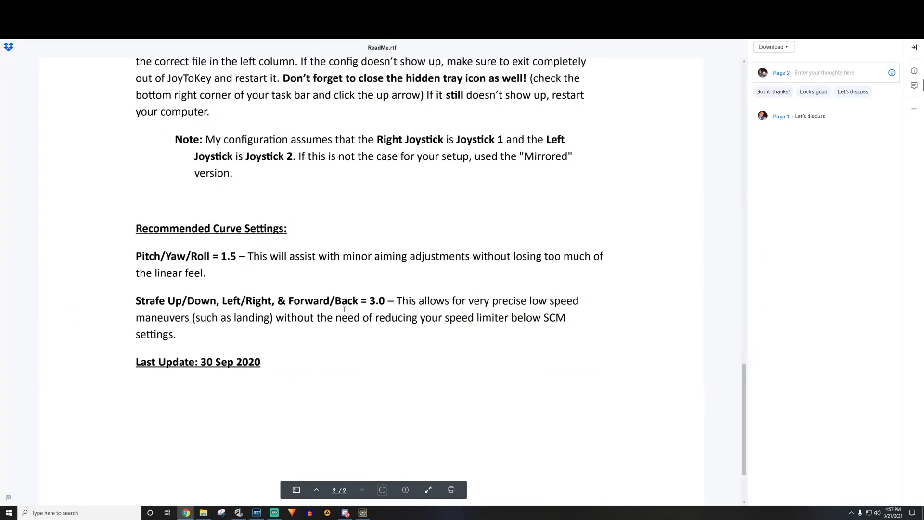
scroll(344, 309, down, 2)
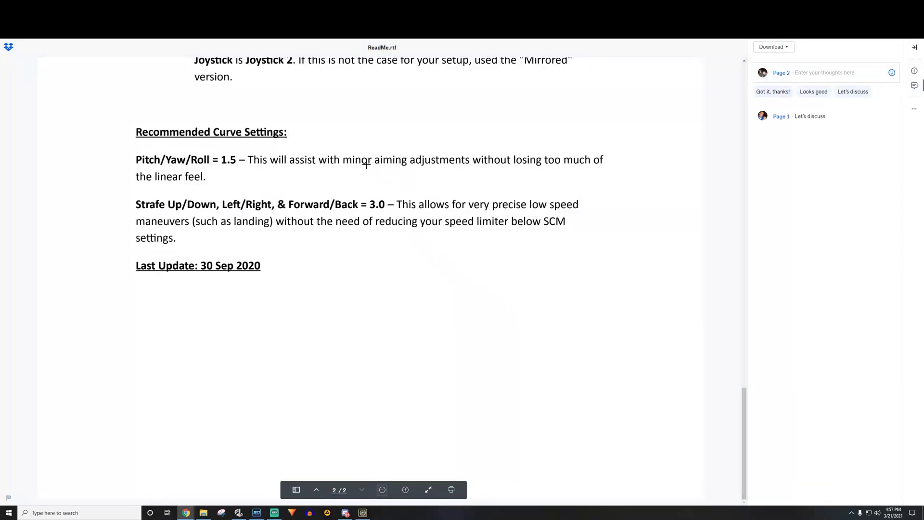
key(Right)
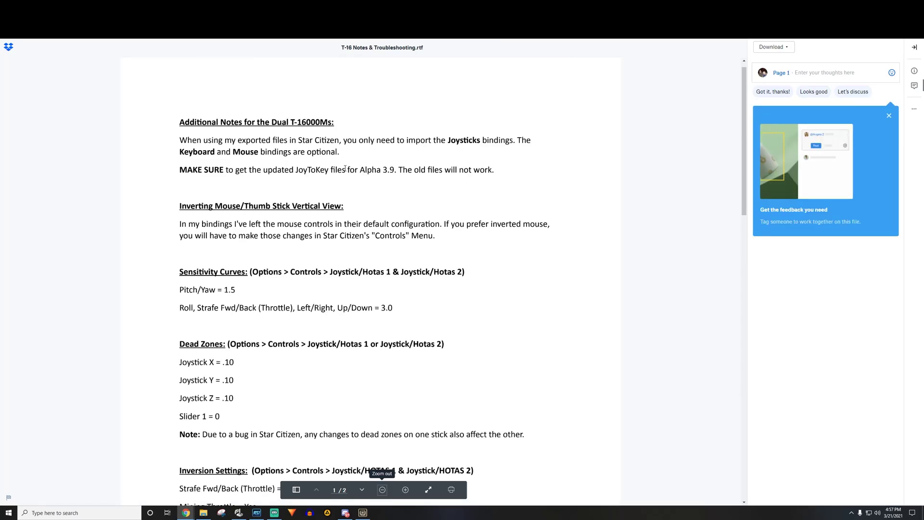
scroll(344, 166, down, 3)
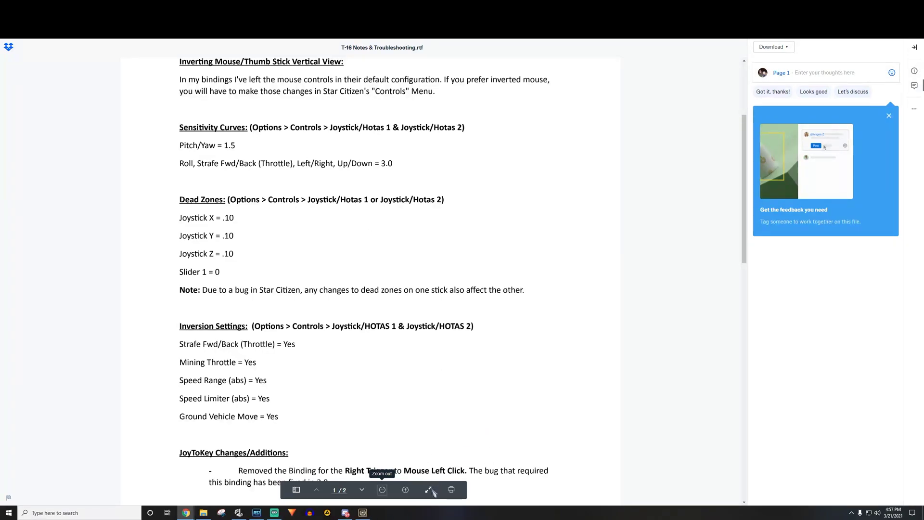
Switch to Star Citizen and examine the joystick bindings under Flight - Movement, Flight - Missiles and Flight - Target Cycling.
key(alt+Tab)
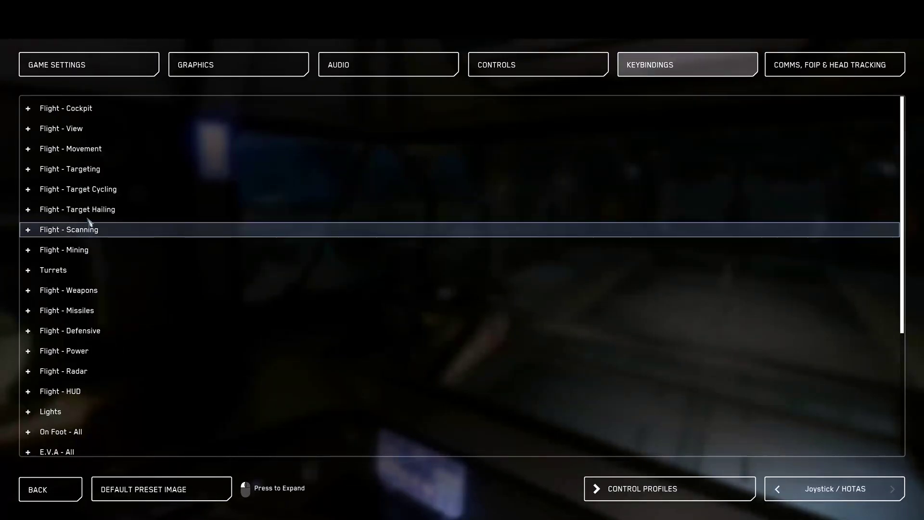
click(59, 172)
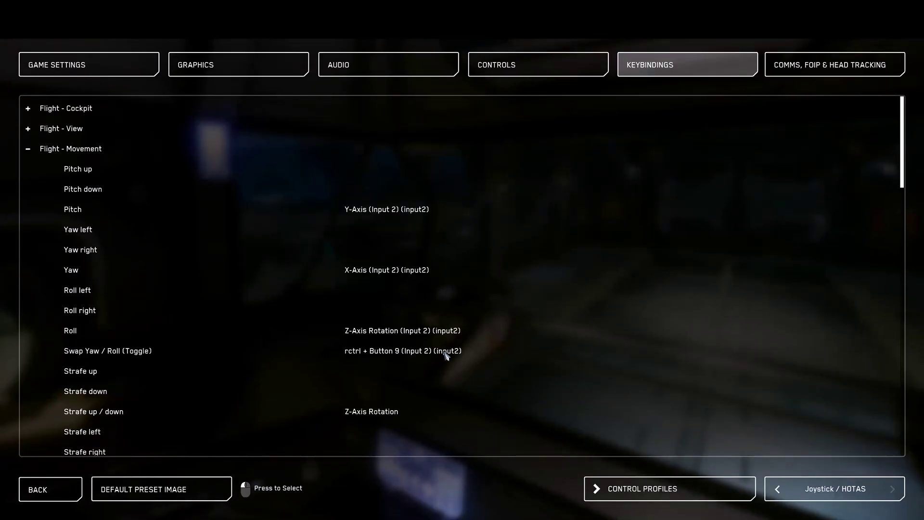
click(31, 154)
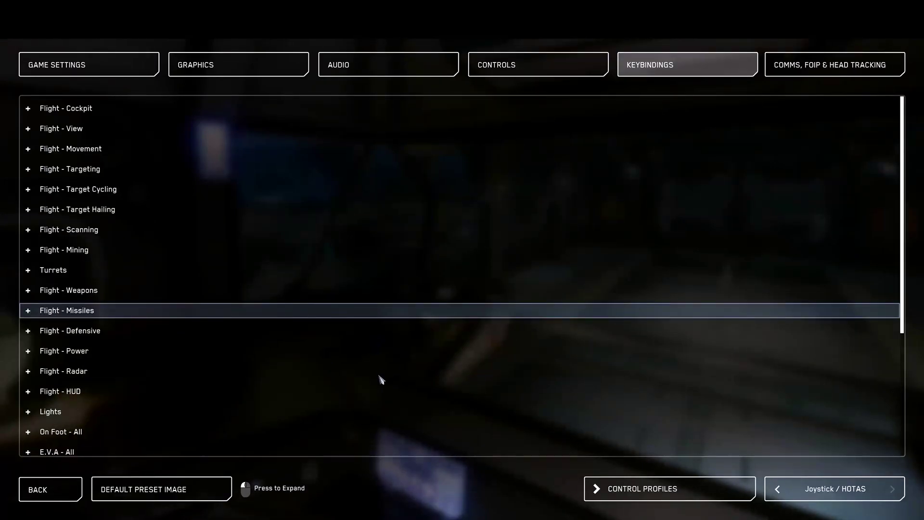
key(Return)
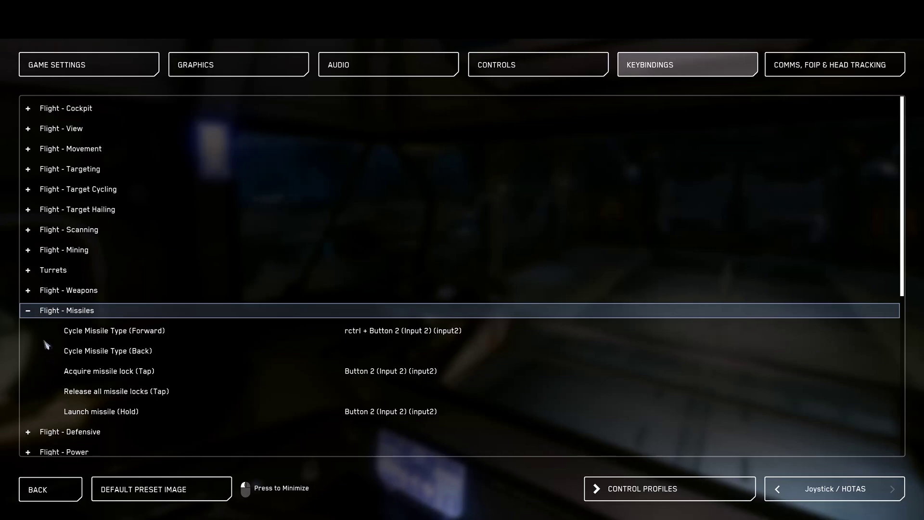
click(28, 290)
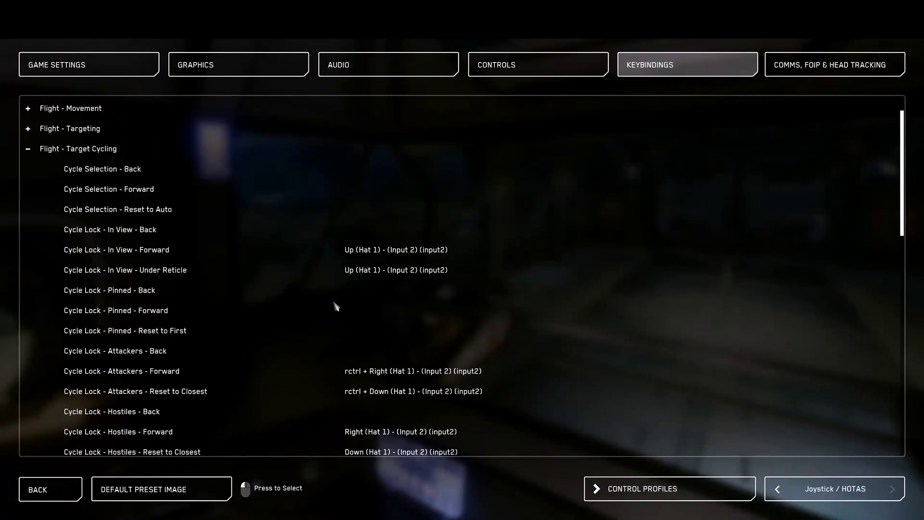
scroll(135, 326, down, 2)
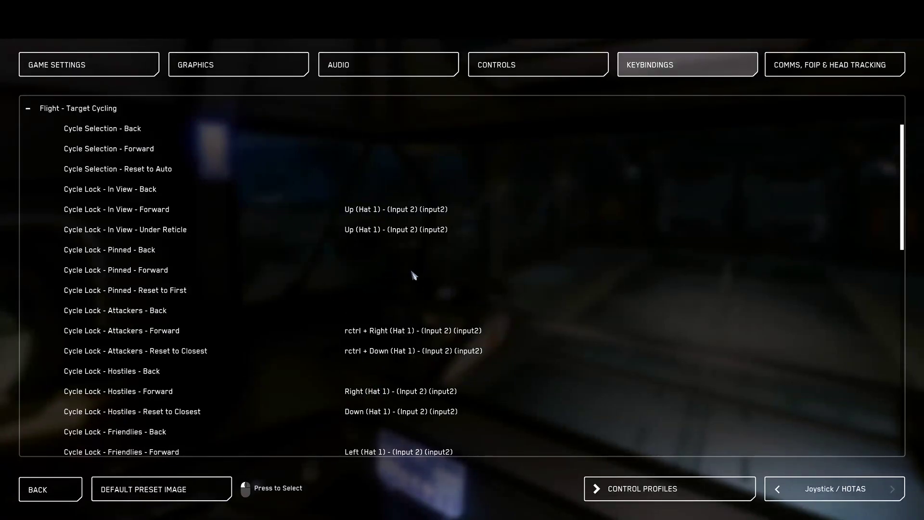
scroll(414, 277, down, 5)
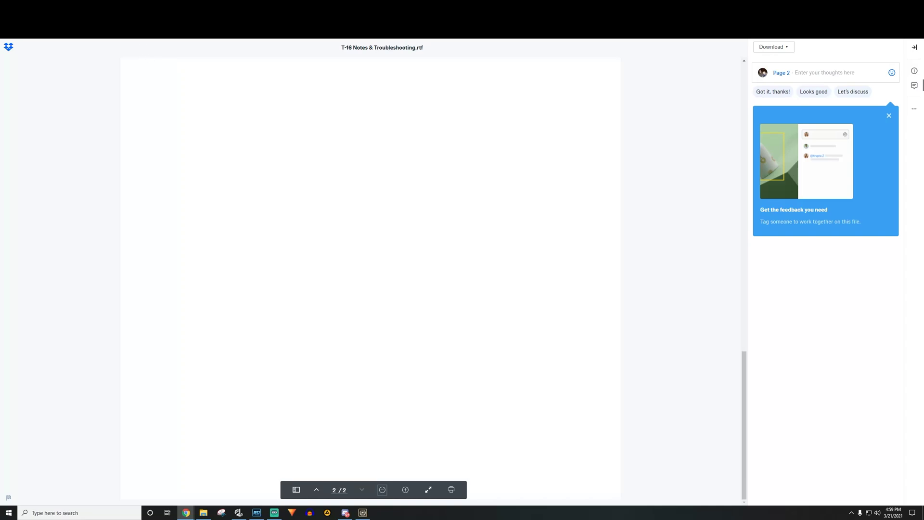
Close the T-16 notes and go through the forum post's Dropbox link to the T-16000M folder inside Star Citizen Alpha 3-12 Live.
key(ctrl+w)
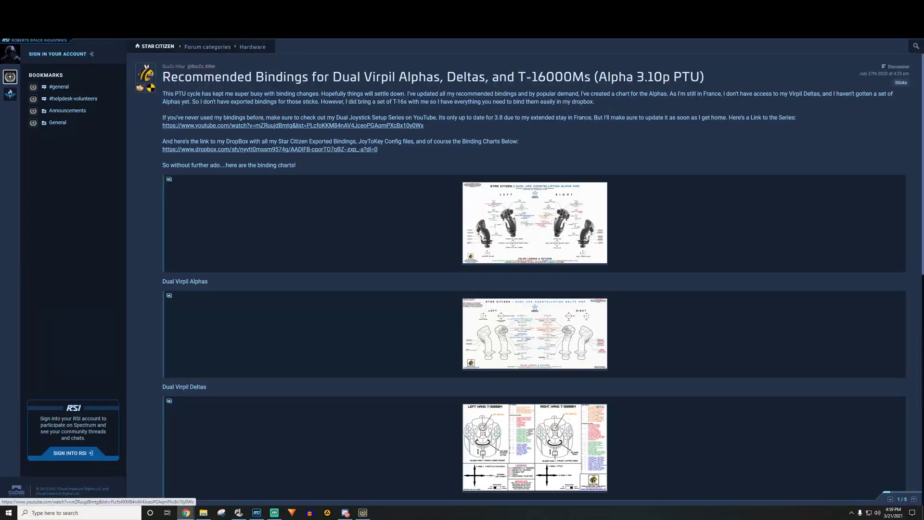
click(310, 150)
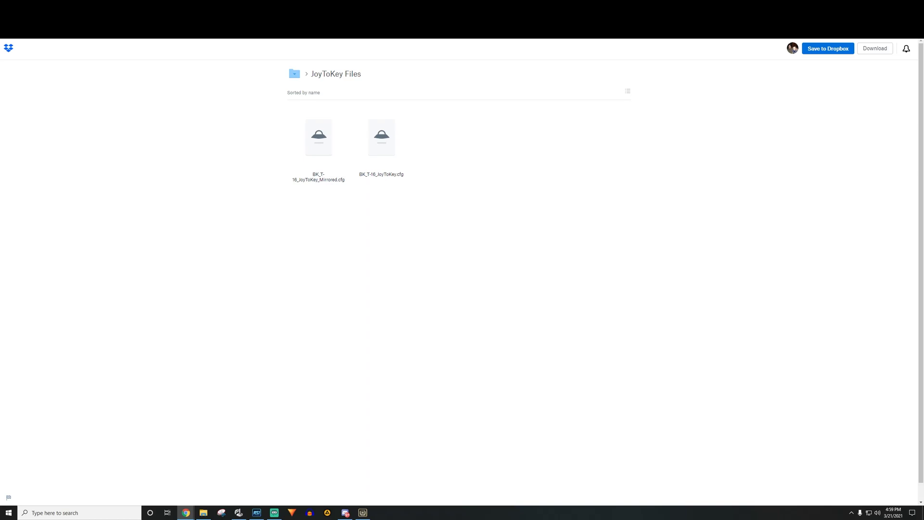
key(alt+Left)
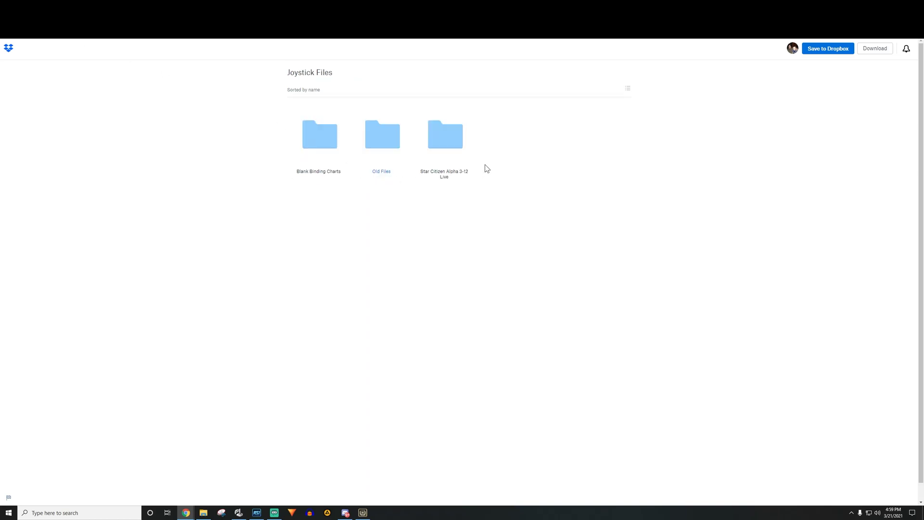
click(446, 139)
click(386, 140)
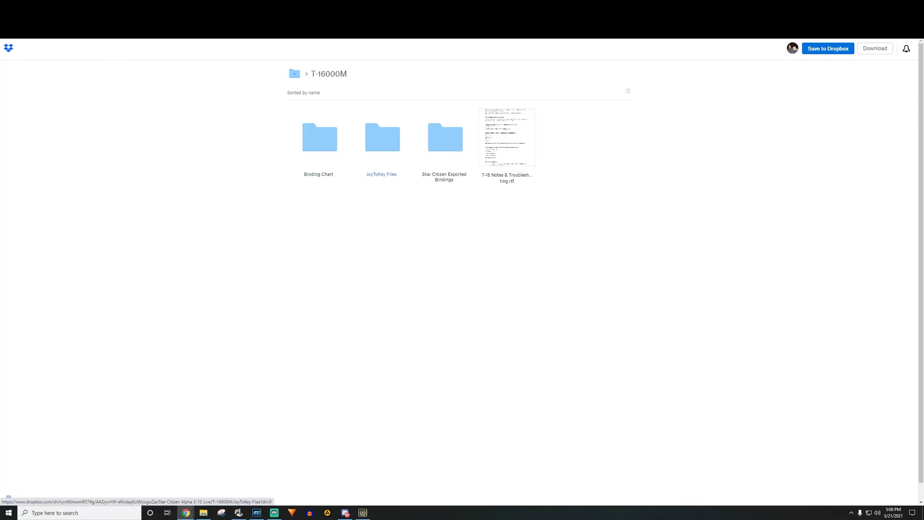
Revisit the T-16000M folder from Star Citizen Alpha 3-12 Live, then switch to JoyToKey and open its config data folder in Explorer.
key(alt+Left)
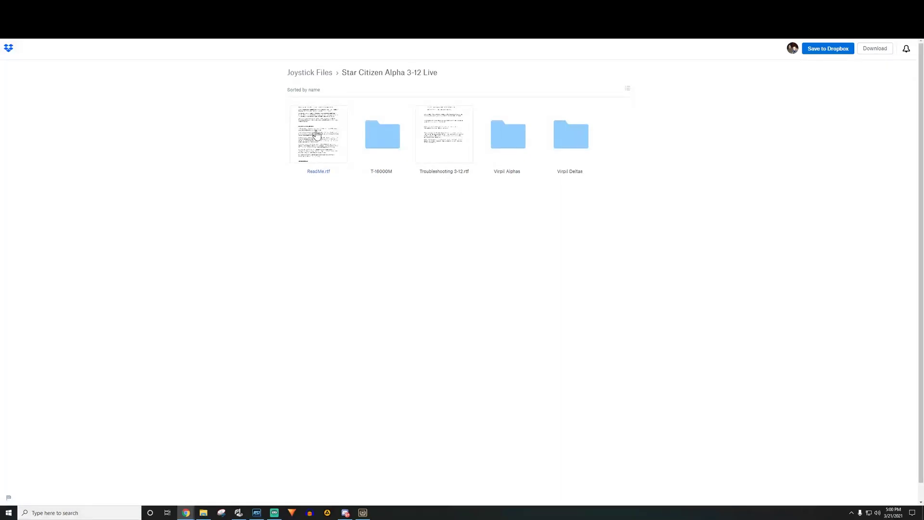
click(382, 139)
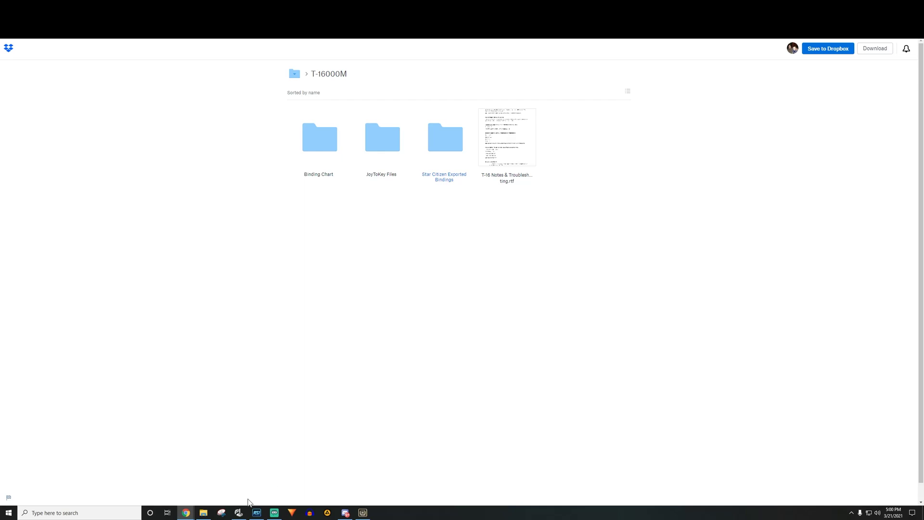
click(239, 513)
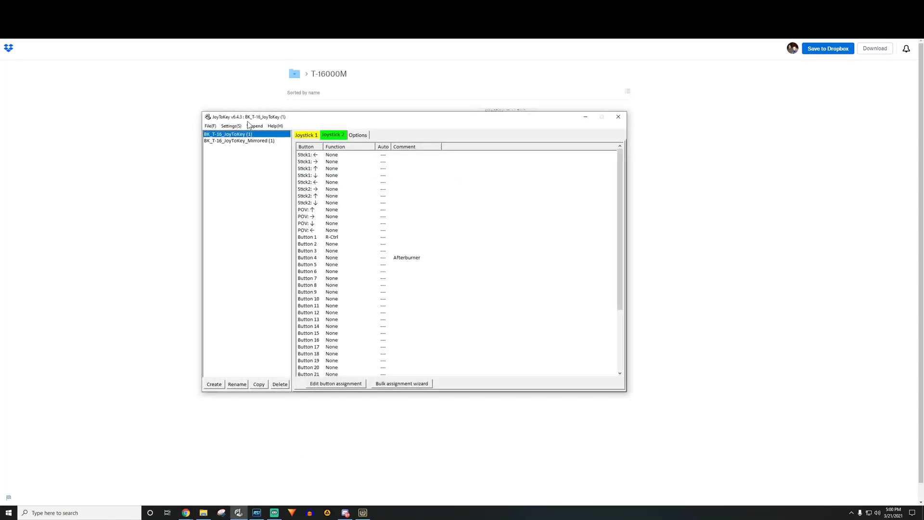
click(213, 128)
mouse_move(229, 126)
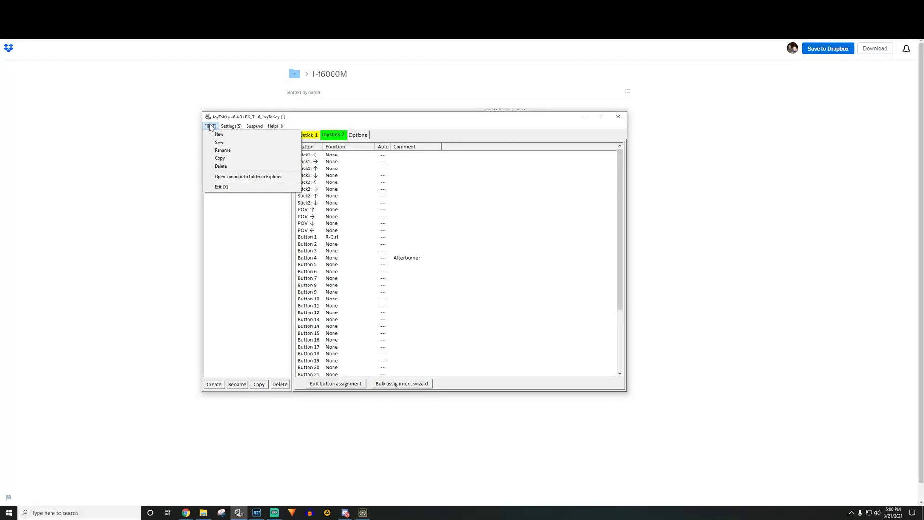
click(224, 177)
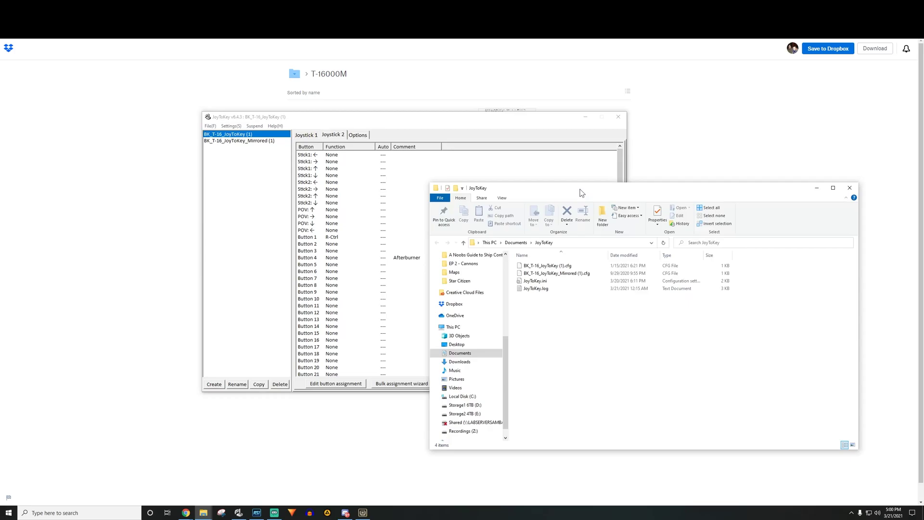
drag(580, 191, 498, 133)
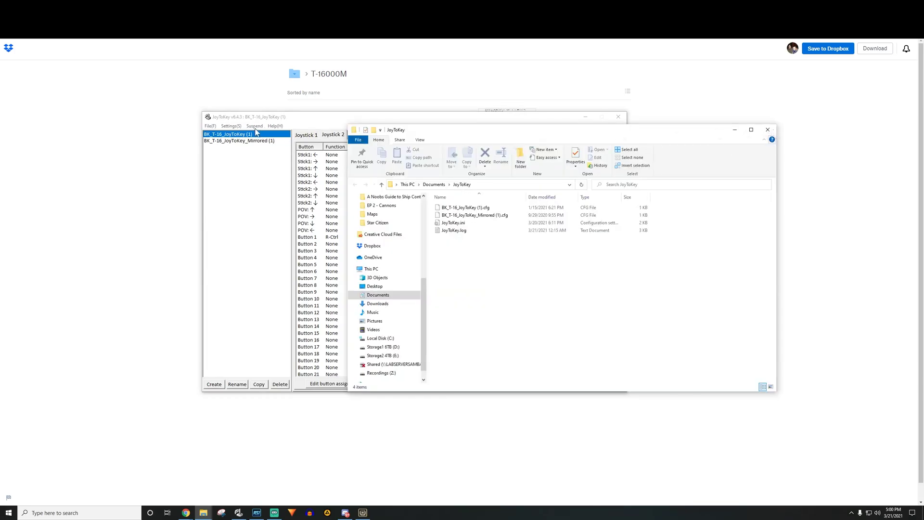
Review JoyToKey's file commands, view the BK_T-16_JoyToKey profile files in the config data folder, and close the folder.
click(210, 125)
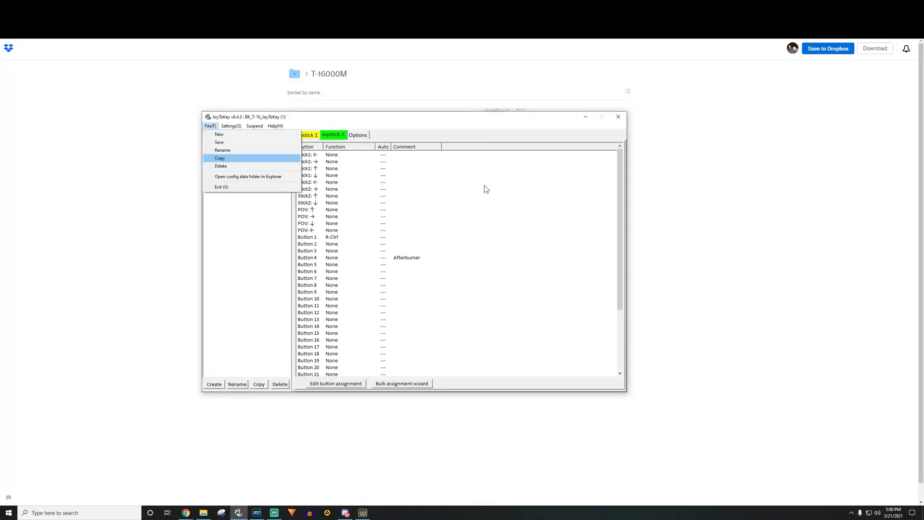
key(alt+Tab)
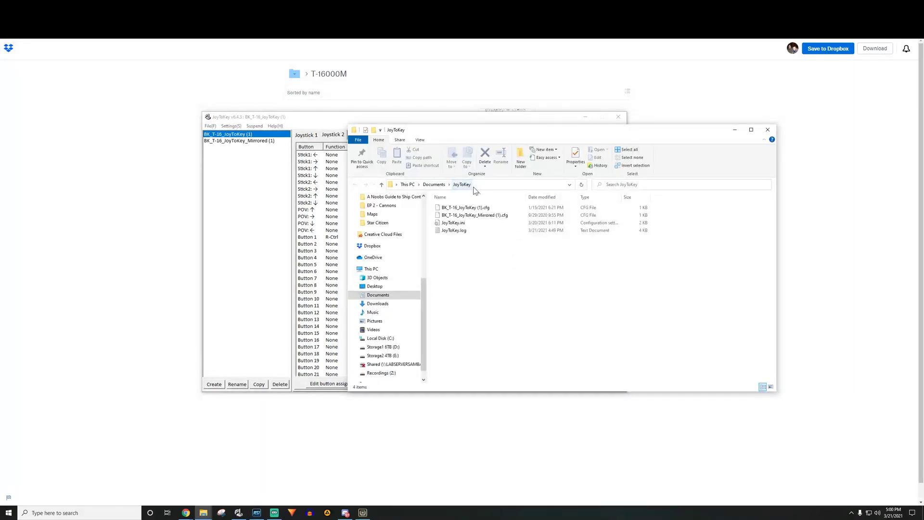
click(474, 208)
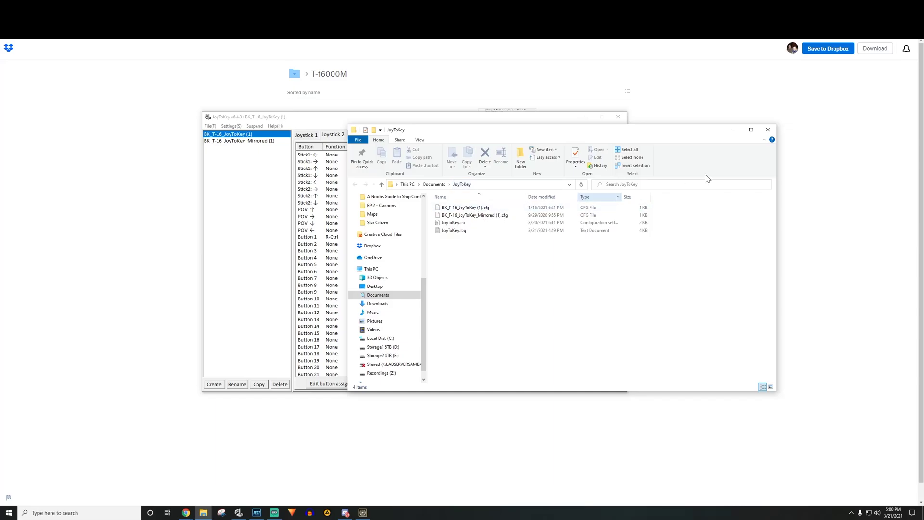
click(769, 130)
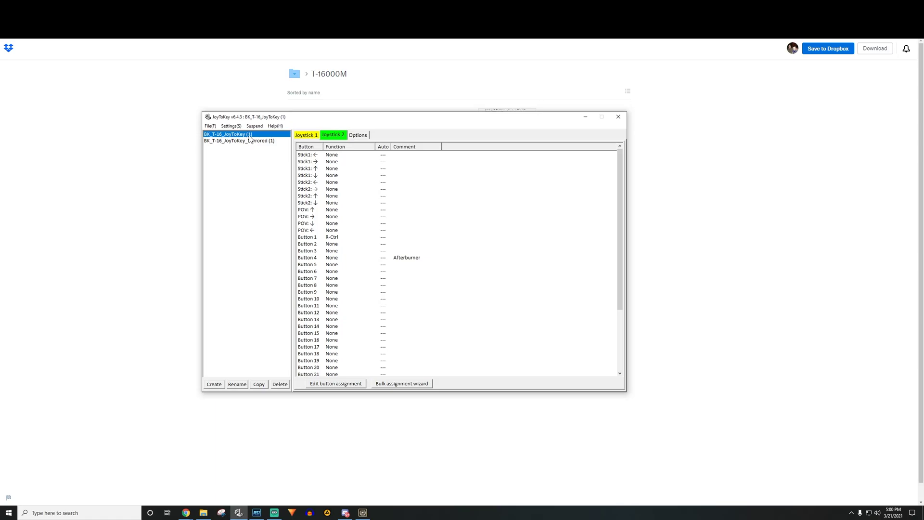
View the BK_T-16_JoyToKey_Mirrored (1) profile, then return to BK_T-16_JoyToKey (1) and examine its Joystick 2 assignments.
click(251, 141)
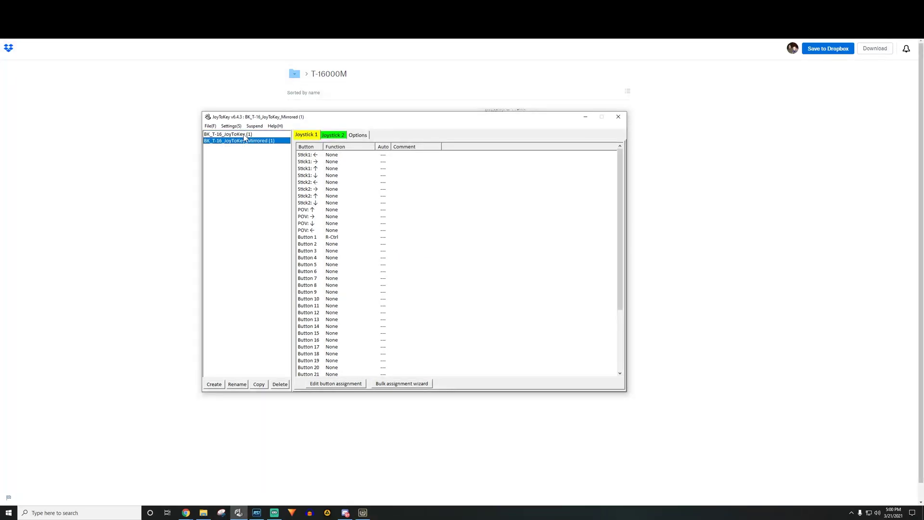
key(Up)
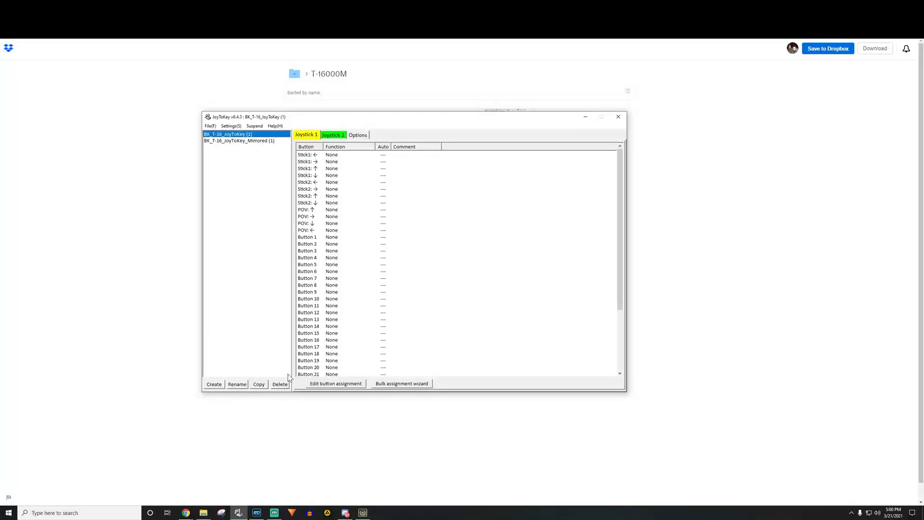
click(335, 138)
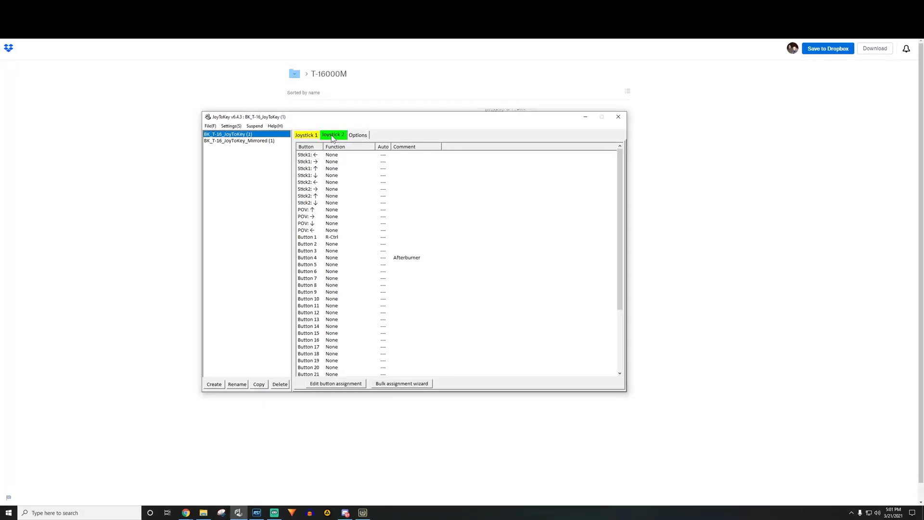